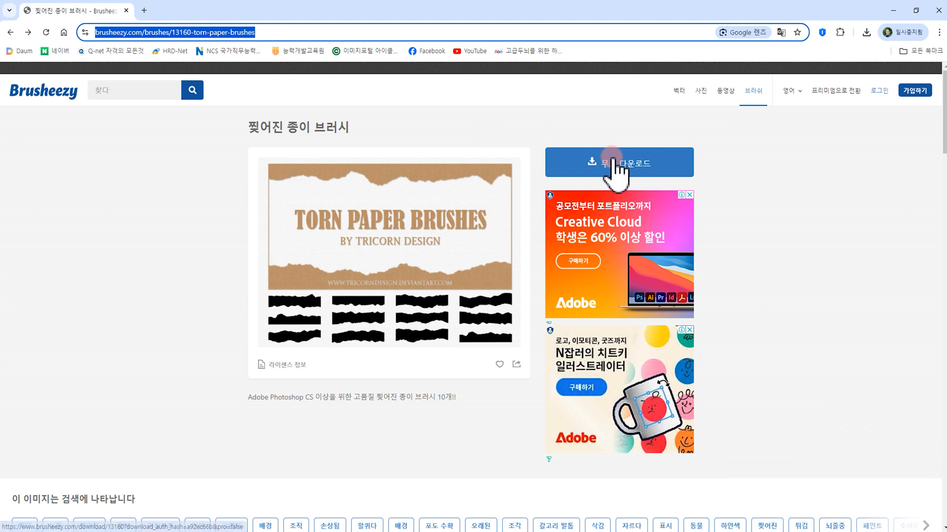
Step: Download the free torn paper brush pack from Brusheezy and check the ABR file in the Torn_Paper_Brushes folder
{"action": "left_click", "coordinate": [620, 163]}
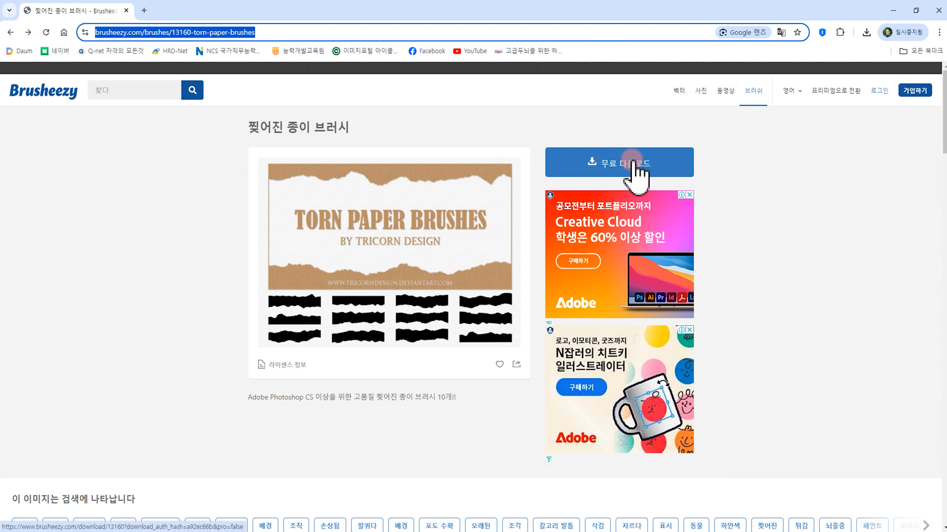
{"action": "left_click", "coordinate": [865, 34]}
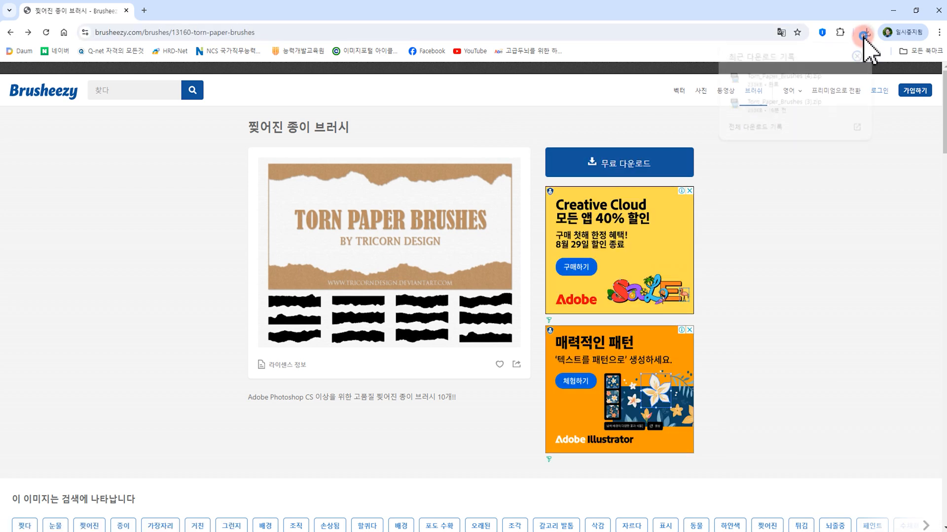
{"action": "left_click", "coordinate": [775, 81]}
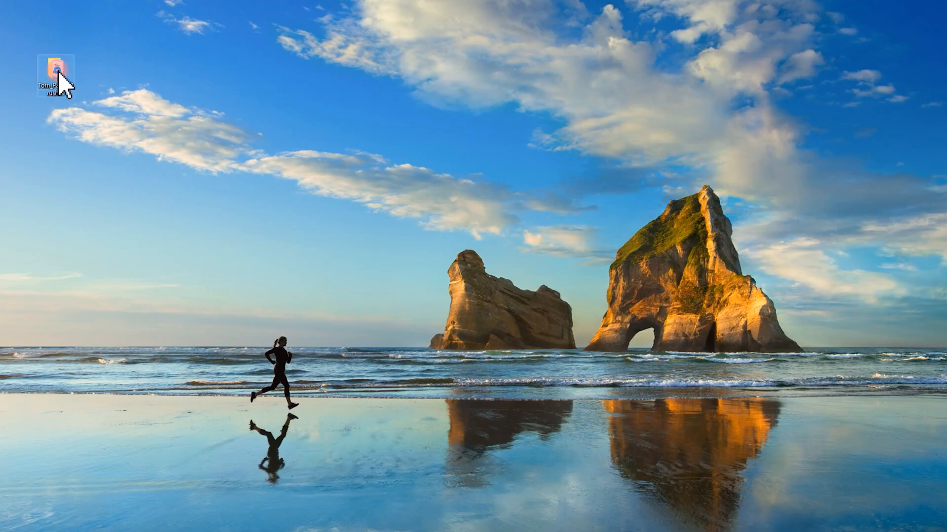
{"action": "double_click", "coordinate": [58, 73]}
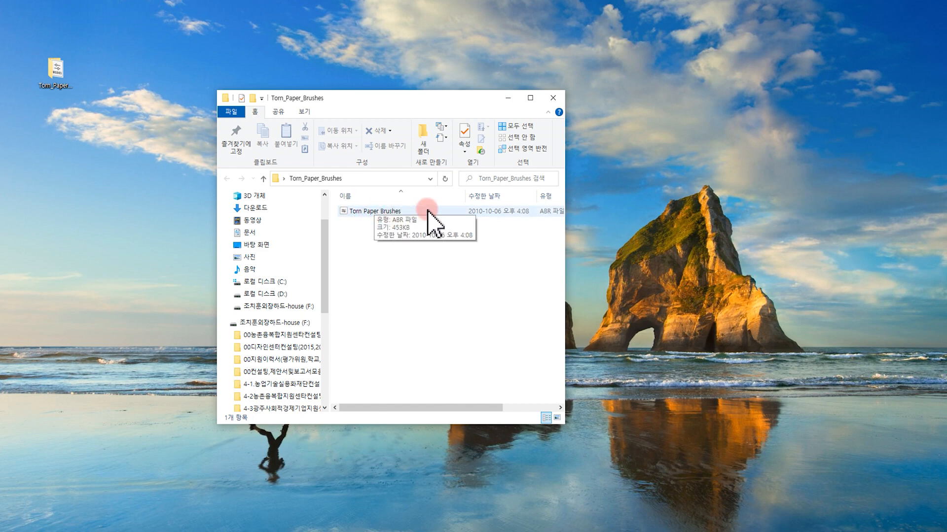
{"action": "left_click", "coordinate": [553, 98]}
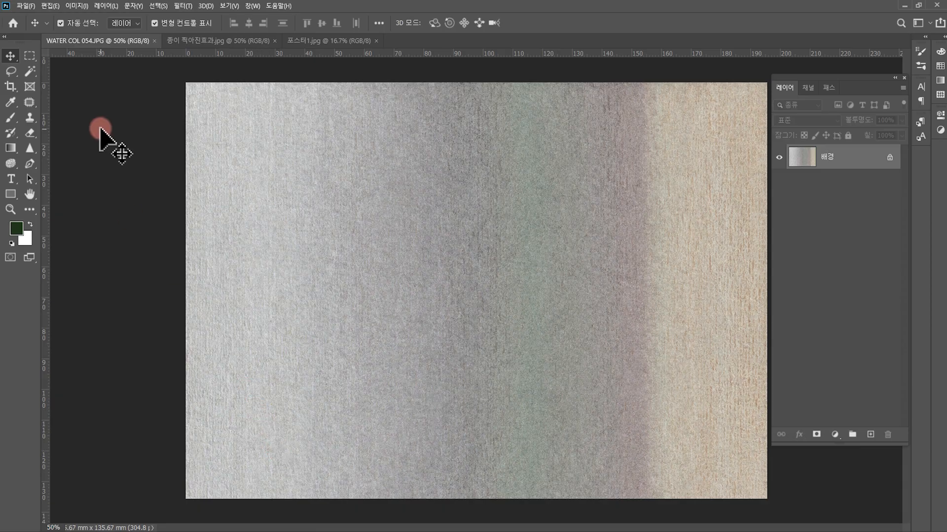
Step: Switch to Photoshop and import the Torn Paper Brushes ABR file from the desktop's Torn_Paper_Brushes folder into the Brush tool's presets
{"action": "left_click", "coordinate": [11, 118]}
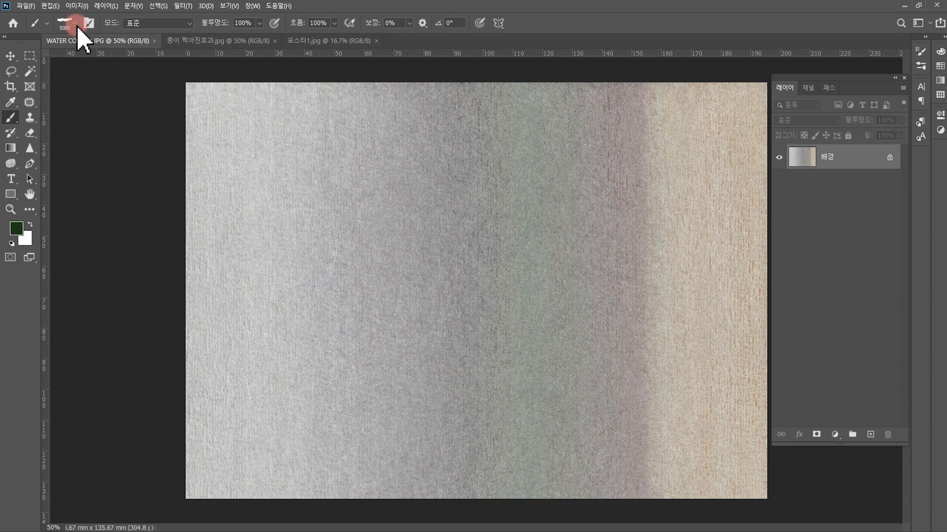
{"action": "left_click", "coordinate": [75, 24]}
{"action": "left_click", "coordinate": [77, 24]}
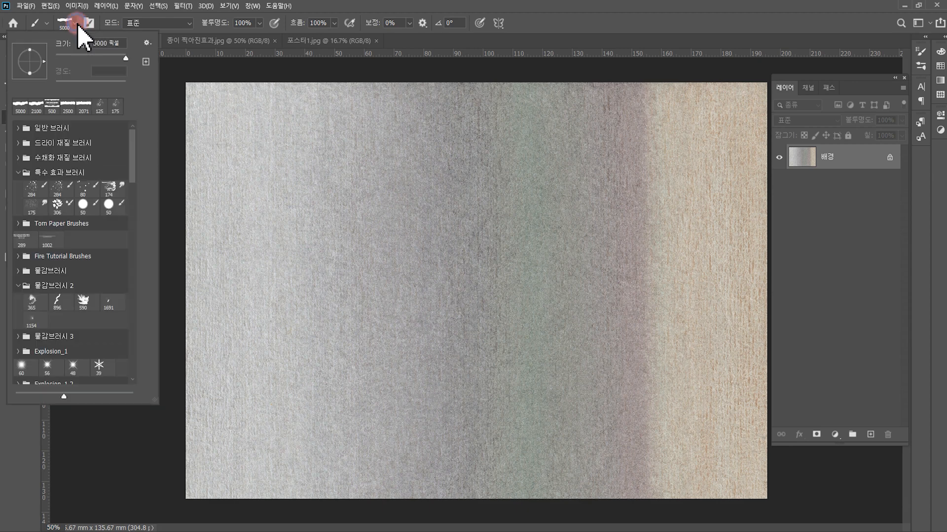
{"action": "left_click", "coordinate": [146, 43]}
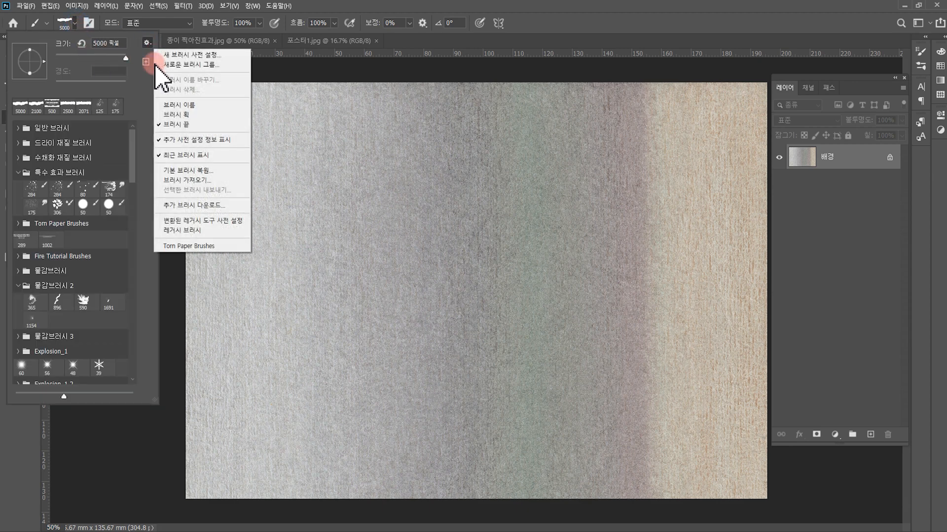
{"action": "left_click", "coordinate": [193, 181]}
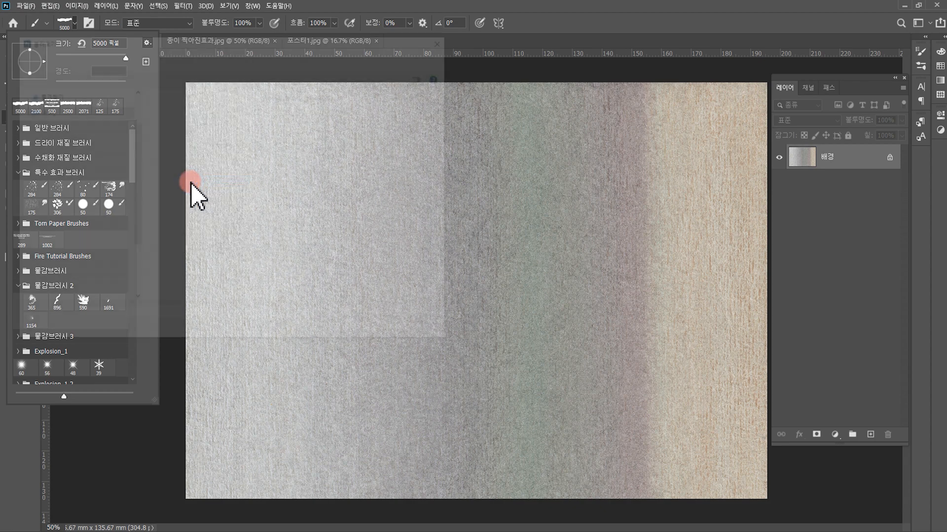
{"action": "left_click", "coordinate": [94, 195]}
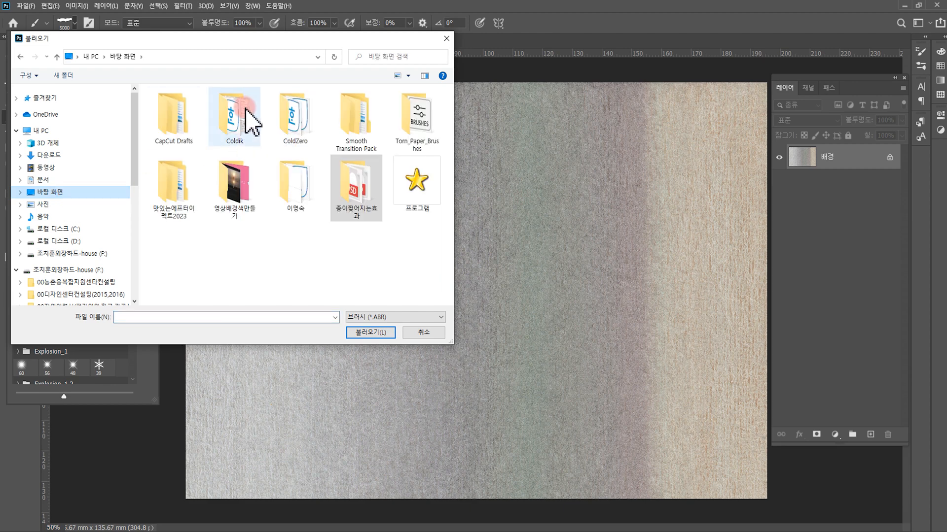
{"action": "double_click", "coordinate": [419, 116]}
{"action": "left_click", "coordinate": [219, 107]}
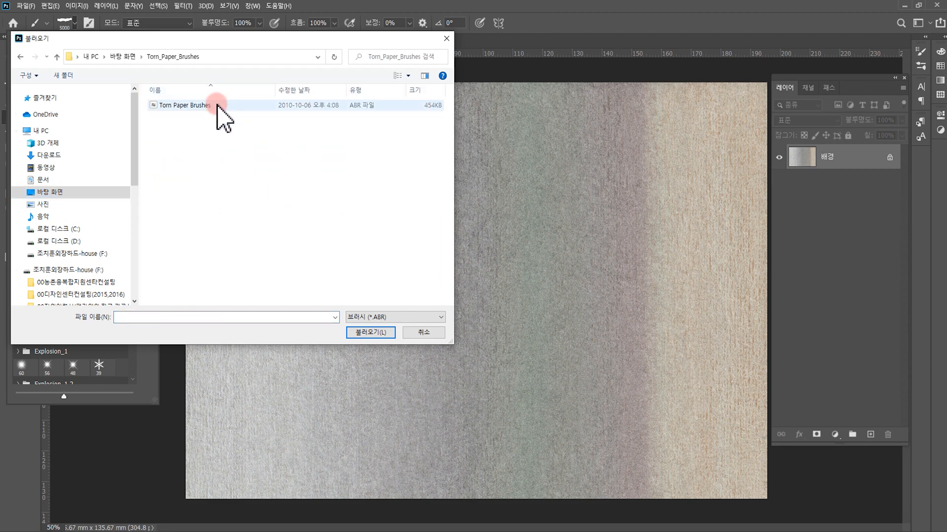
{"action": "left_click", "coordinate": [370, 332]}
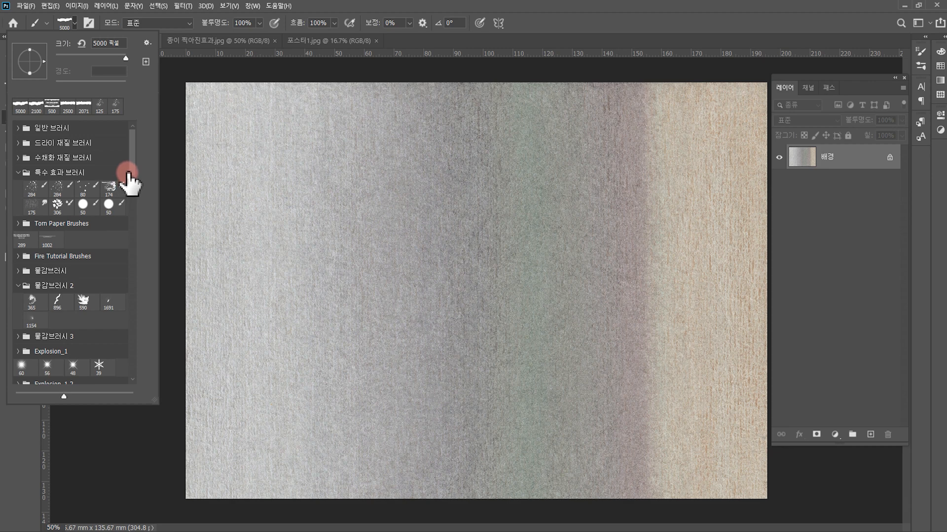
Step: Choose the first brush, size 2071, from the newly imported Torn Paper Brushes 3 group
{"action": "left_click_drag", "start_coordinate": [129, 173], "coordinate": [129, 385]}
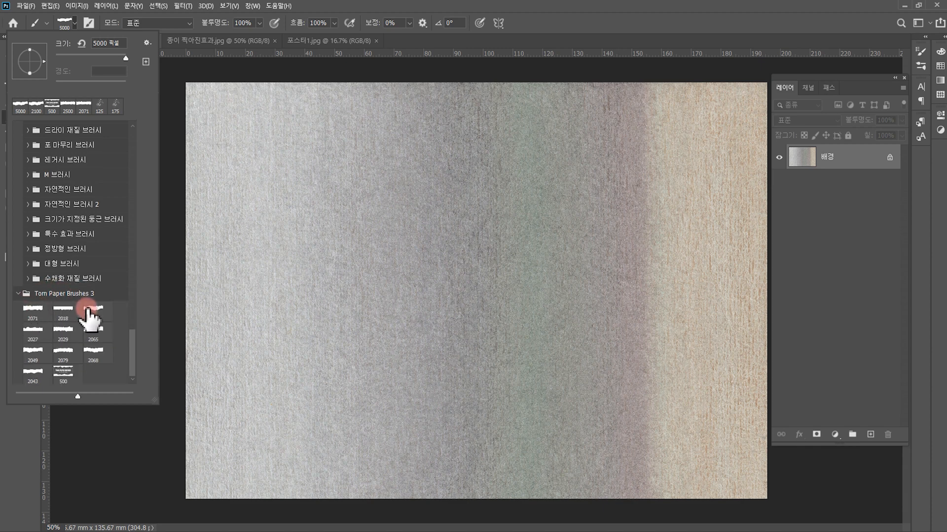
{"action": "left_click", "coordinate": [32, 309]}
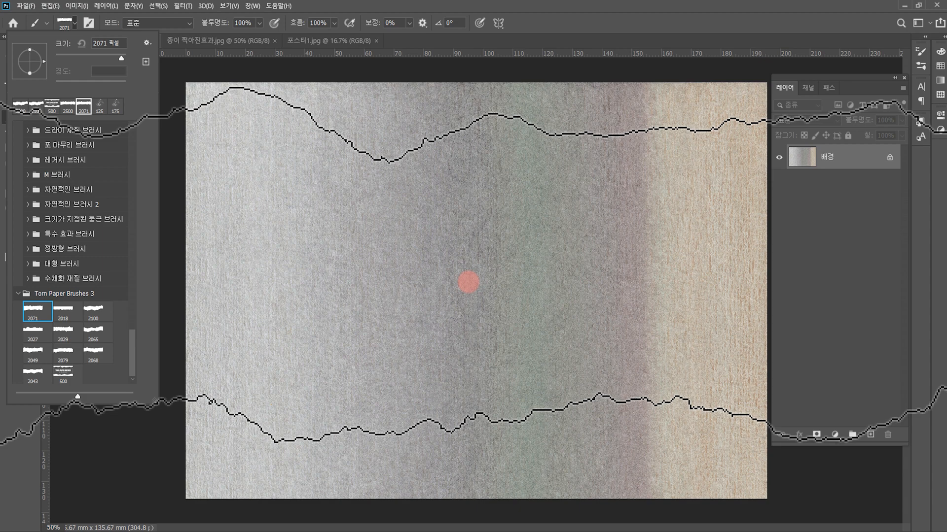
{"action": "key", "text": "Return"}
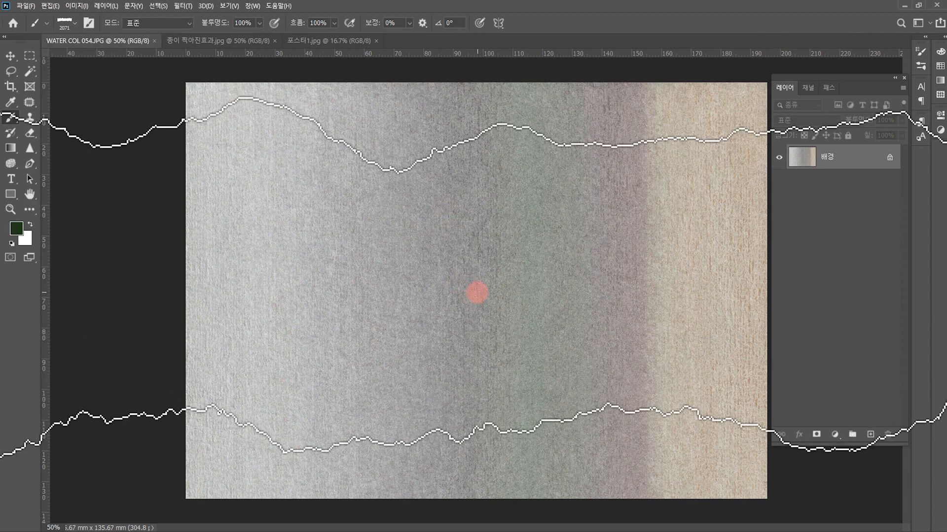
Step: Try larger and smaller sizes for the torn-paper brush tip and settle on 2700 px
{"action": "key", "text": "bracketright"}
{"action": "key", "text": "bracketright"}
{"action": "key", "text": "bracketright"}
{"action": "key", "text": "bracketright"}
{"action": "key", "text": "bracketright"}
{"action": "key", "text": "bracketright"}
{"action": "key", "text": "bracketright"}
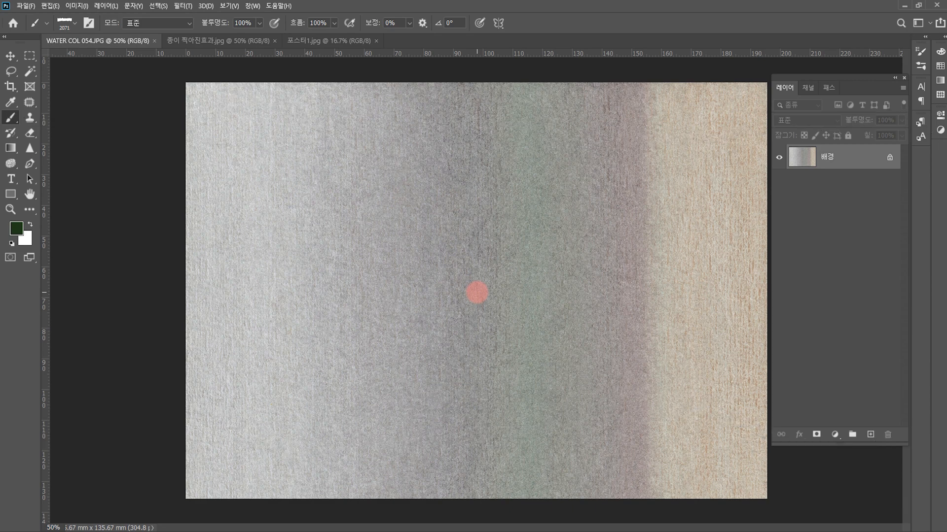
{"action": "key", "text": "bracketright"}
{"action": "key", "text": "bracketright"}
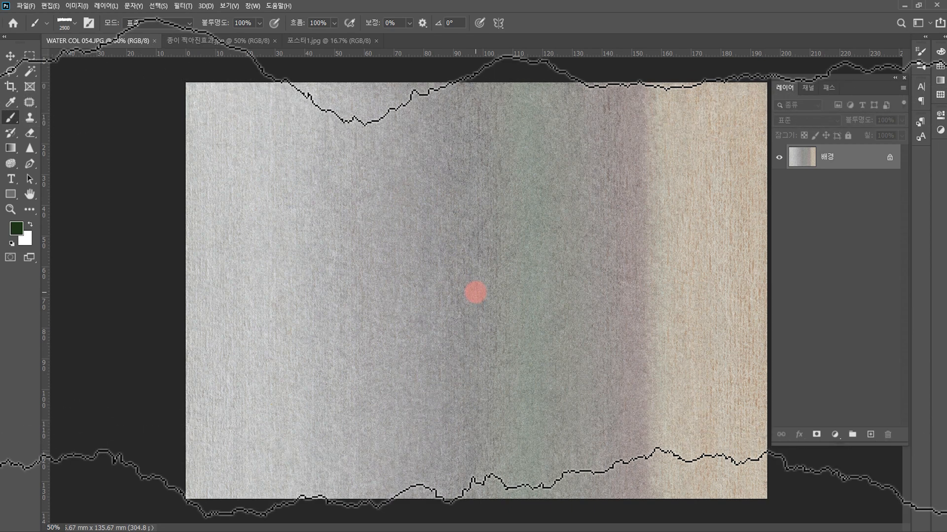
{"action": "key", "text": "bracketleft"}
{"action": "key", "text": "bracketleft"}
{"action": "key", "text": "bracketleft"}
{"action": "key", "text": "bracketleft"}
{"action": "key", "text": "bracketleft"}
{"action": "key", "text": "bracketleft"}
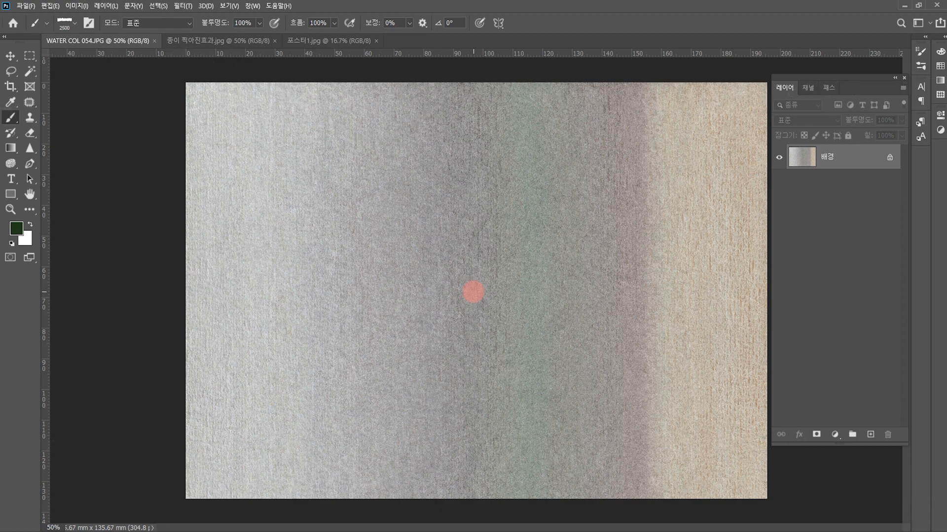
{"action": "key", "text": "bracketleft"}
{"action": "key", "text": "bracketleft"}
{"action": "key", "text": "bracketleft"}
{"action": "key", "text": "bracketleft"}
{"action": "key", "text": "bracketleft"}
{"action": "key", "text": "bracketleft"}
{"action": "key", "text": "bracketleft"}
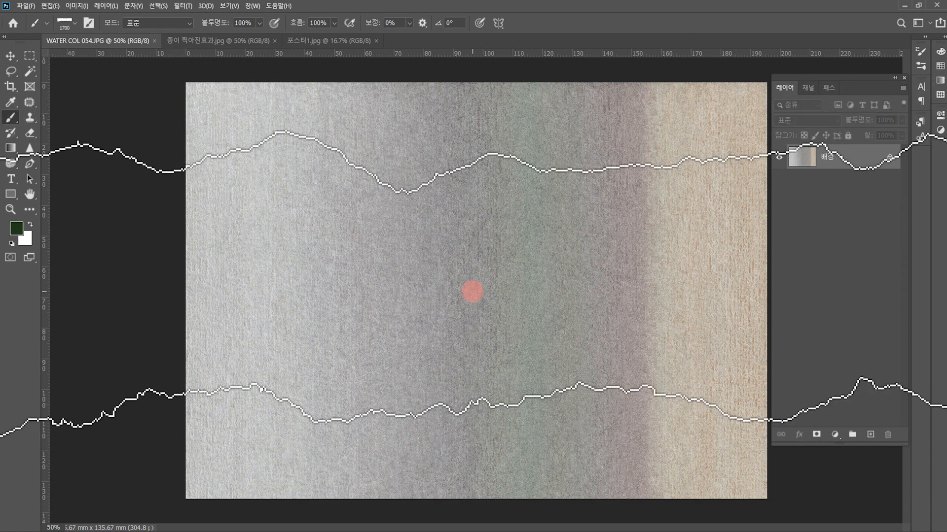
{"action": "key", "text": "bracketright"}
{"action": "key", "text": "bracketright"}
{"action": "key", "text": "bracketright"}
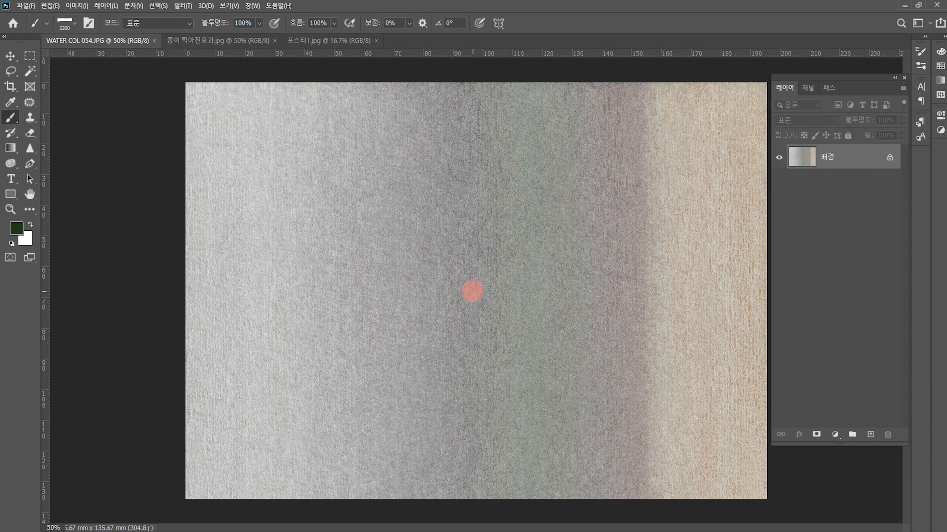
{"action": "key", "text": "bracketright"}
{"action": "key", "text": "bracketright"}
{"action": "key", "text": "bracketright"}
{"action": "key", "text": "bracketright"}
{"action": "key", "text": "bracketright"}
Step: Duplicate the background layer, keeping only the copy visible, and add a white layer mask to the copy
{"action": "key", "text": "ctrl+j"}
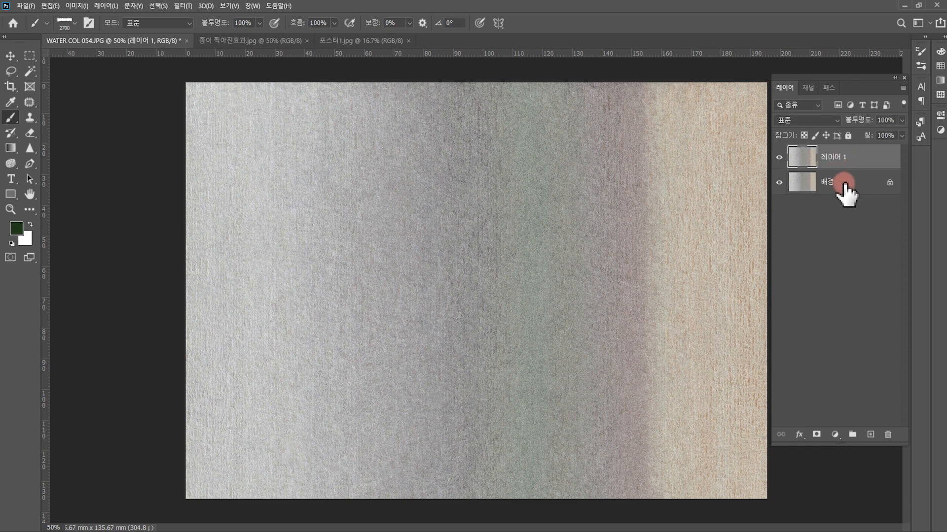
{"action": "left_click", "coordinate": [779, 183]}
{"action": "left_click", "coordinate": [816, 436]}
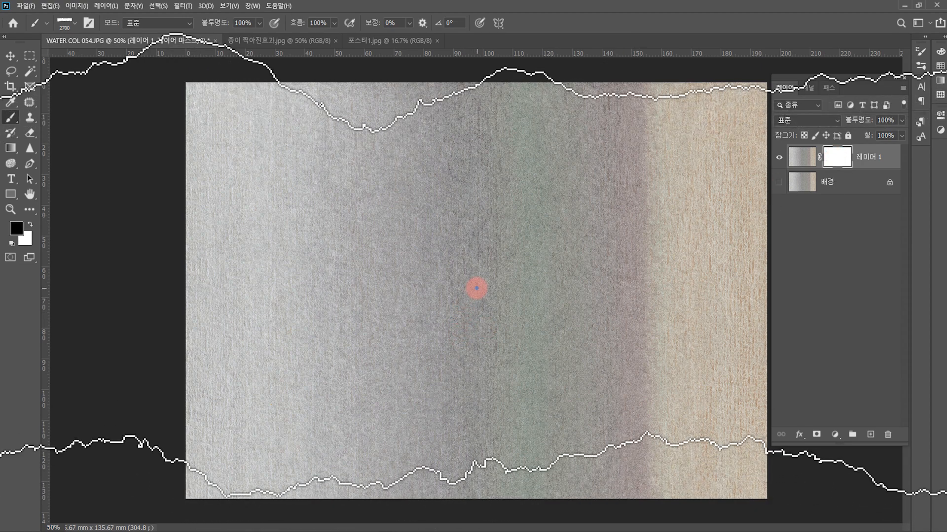
Step: Stamp a black torn strip across the middle of the layer mask and apply the mask to the layer
{"action": "left_click", "coordinate": [476, 290]}
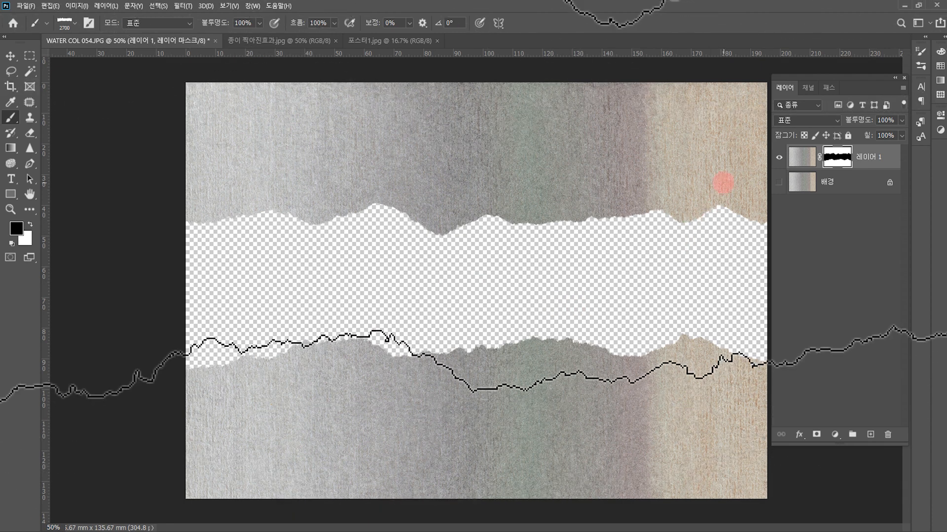
{"action": "left_click_drag", "start_coordinate": [839, 163], "coordinate": [888, 436]}
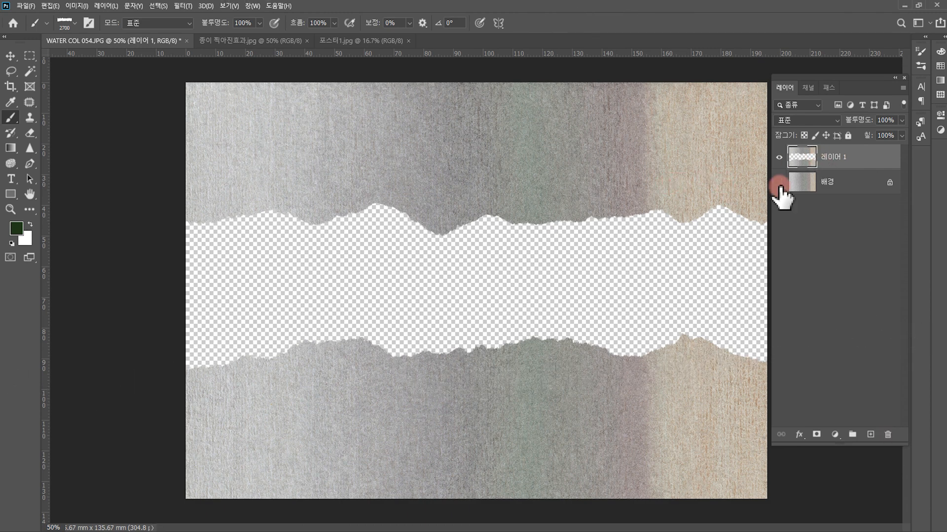
Step: Select the upper torn piece with the Rectangular Marquee, cut it to a new layer, and check each piece by toggling its visibility
{"action": "left_click", "coordinate": [30, 55]}
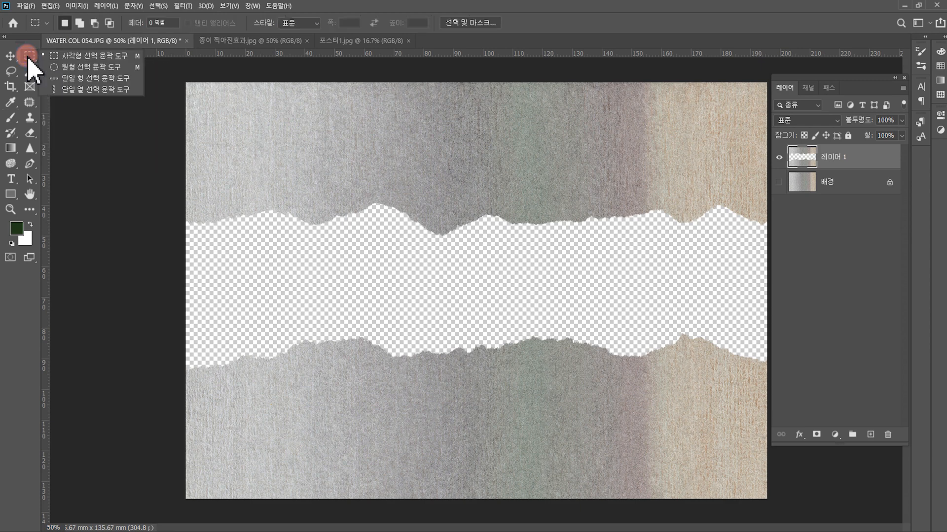
{"action": "left_click", "coordinate": [85, 58]}
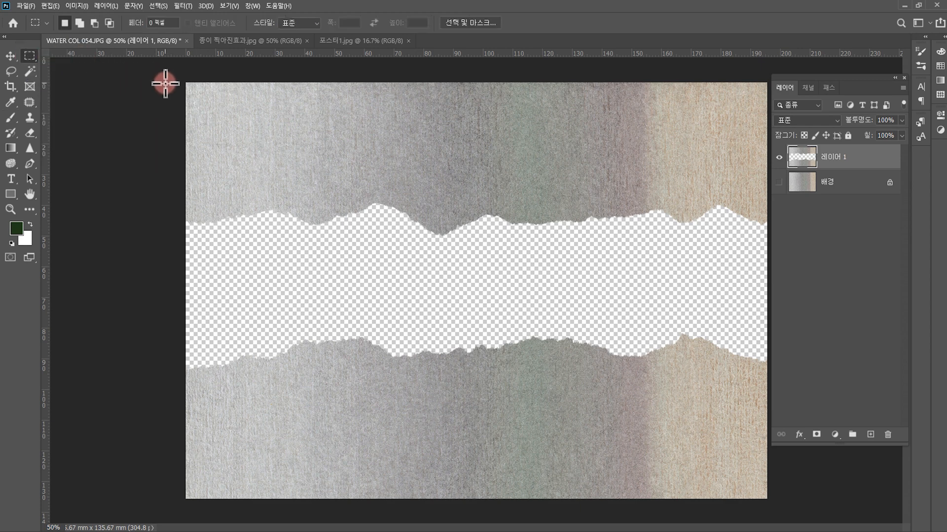
{"action": "left_click_drag", "start_coordinate": [177, 74], "coordinate": [783, 249]}
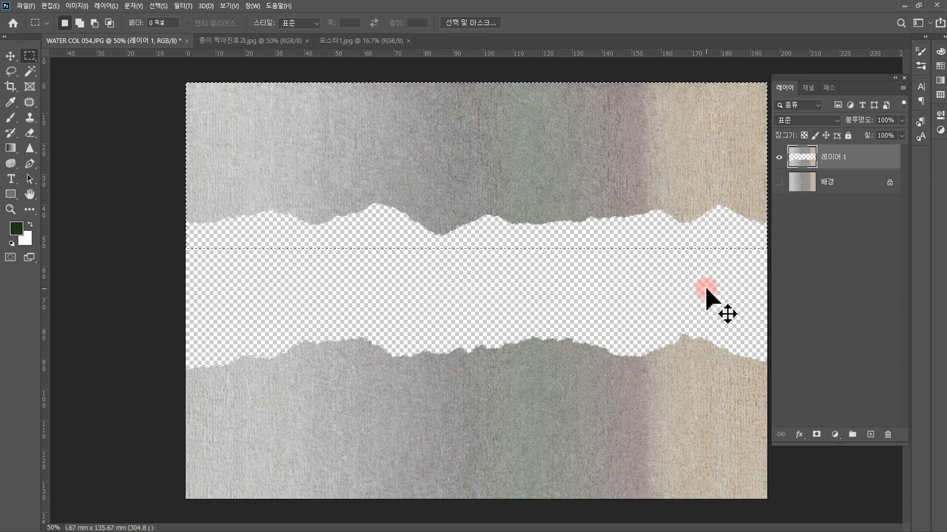
{"action": "key", "text": "ctrl+j"}
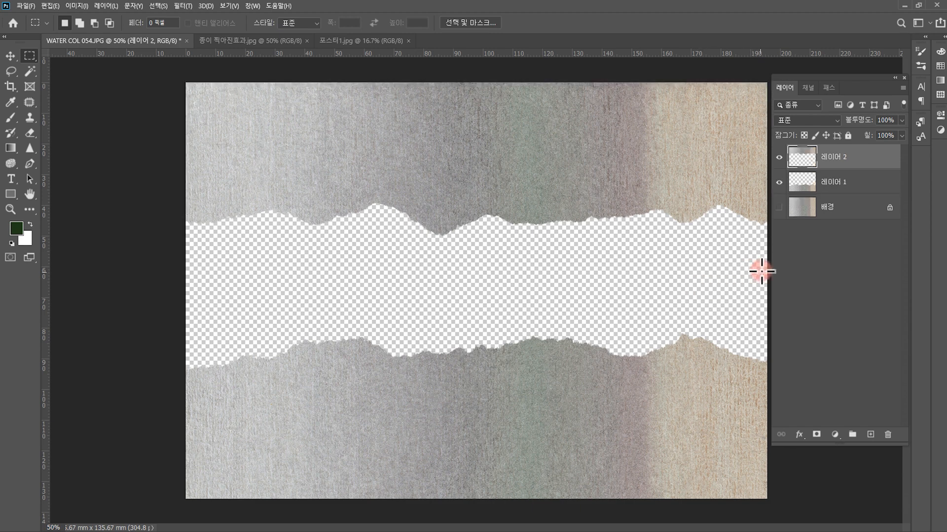
{"action": "left_click", "coordinate": [779, 158]}
{"action": "left_click", "coordinate": [779, 158]}
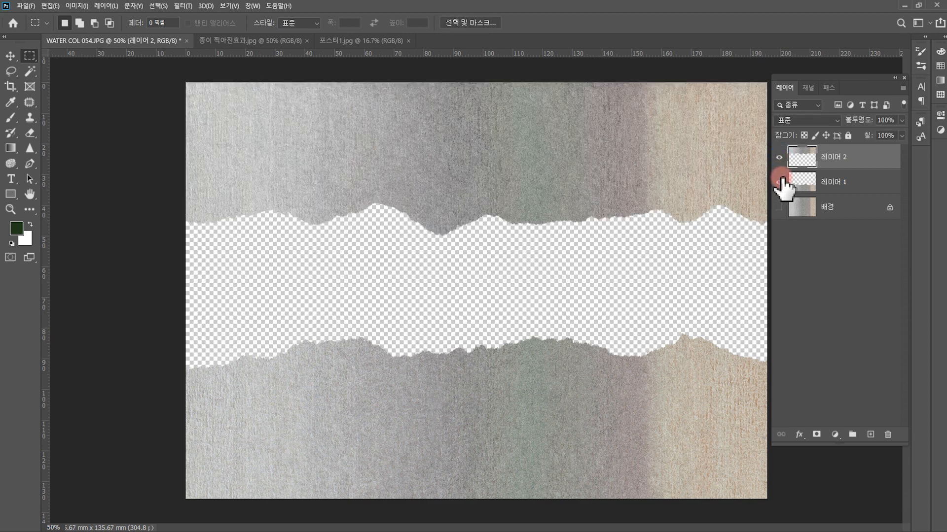
{"action": "left_click", "coordinate": [780, 183]}
{"action": "left_click", "coordinate": [779, 182]}
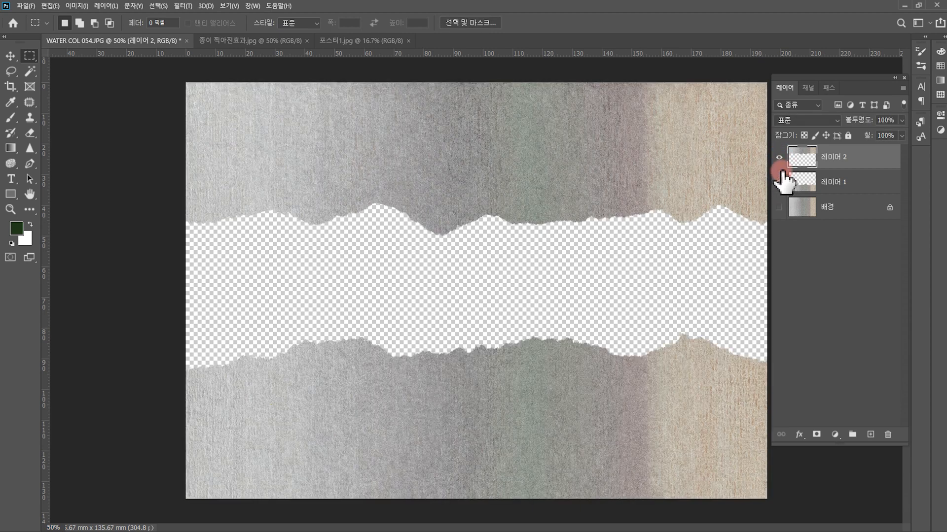
Step: Rename the upper piece's layer to 상단 and the lower piece's layer to 하단
{"action": "left_click", "coordinate": [832, 157]}
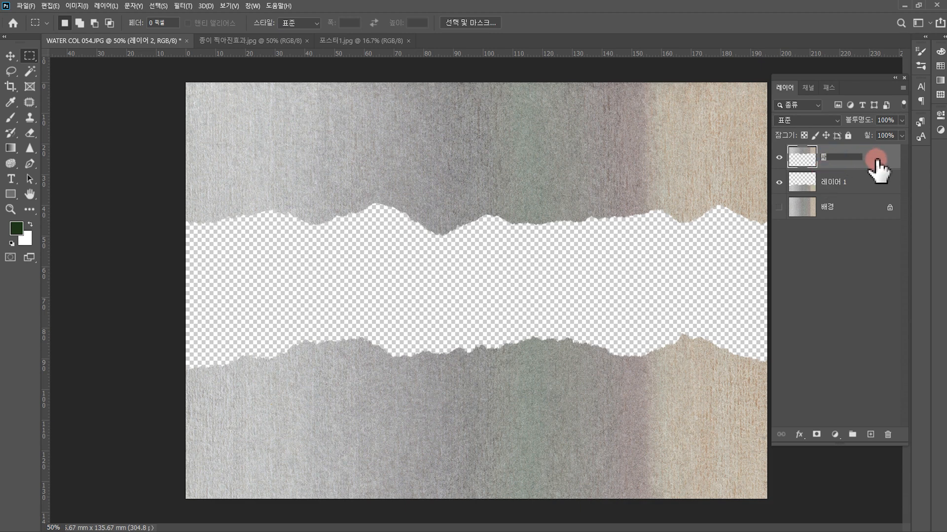
{"action": "double_click", "coordinate": [838, 181]}
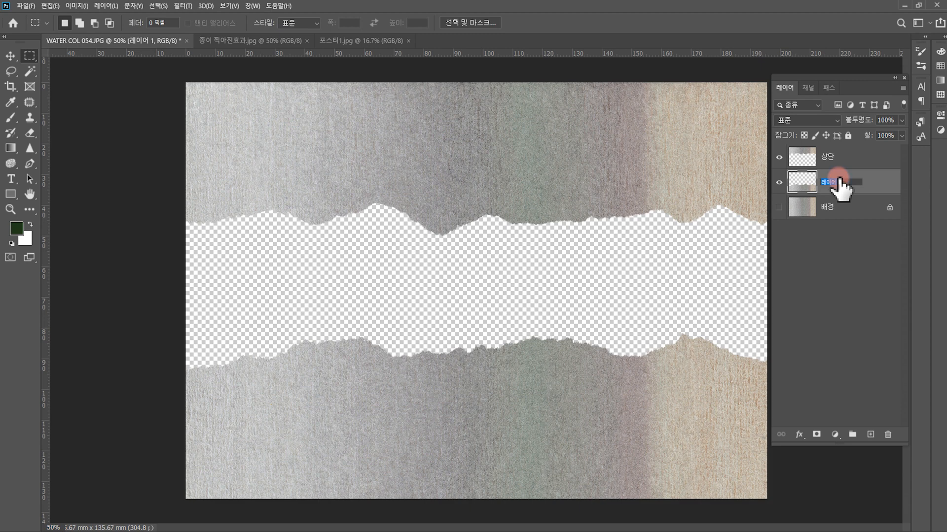
{"action": "type", "text": "하단"}
{"action": "key", "text": "Return"}
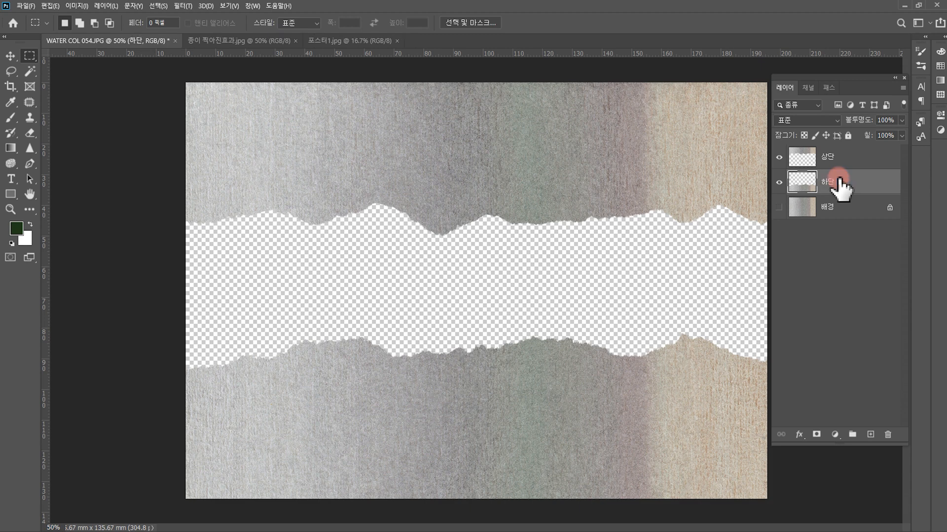
Step: Duplicate the 상단 layer
{"action": "left_click", "coordinate": [798, 158]}
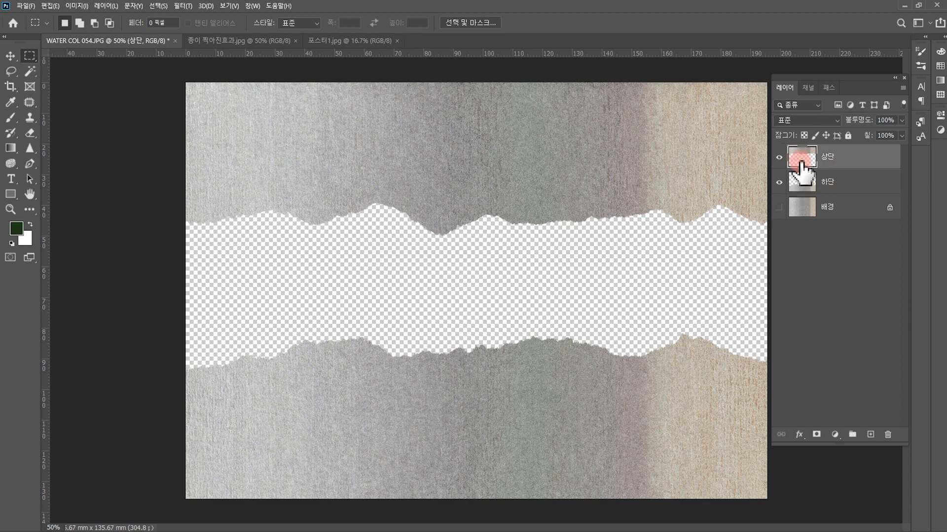
{"action": "key", "text": "ctrl+j"}
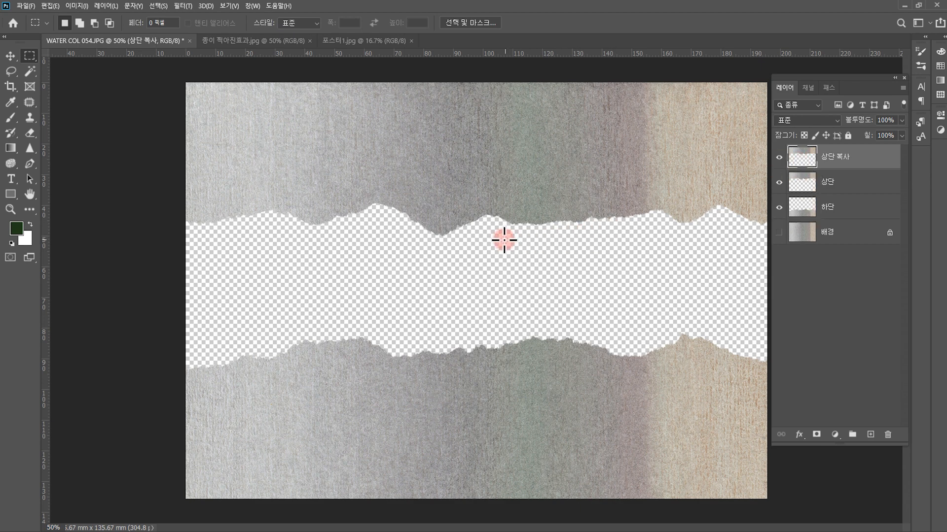
Step: Fill the 상단 복사 layer with white, keeping its transparent pixels locked, and place it beneath the 상단 layer
{"action": "key", "text": "d"}
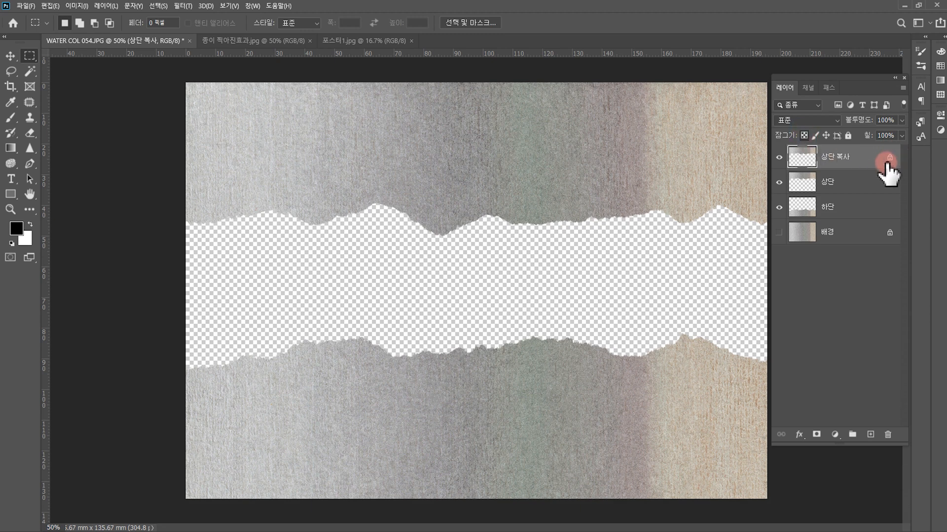
{"action": "key", "text": "ctrl+Delete"}
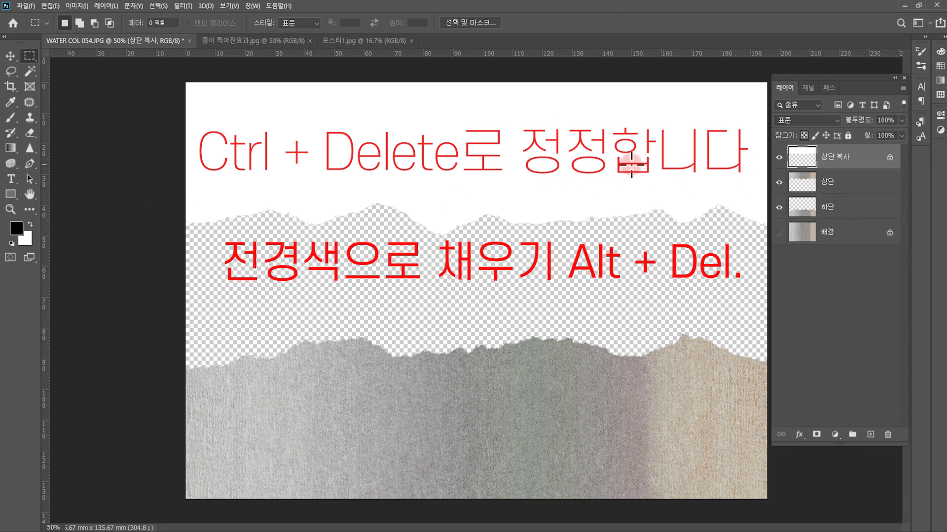
{"action": "left_click_drag", "start_coordinate": [795, 159], "coordinate": [811, 242]}
Step: Shift the white 상단 복사 layer slightly downward so a white edge shows along the upper tear
{"action": "key", "text": "v"}
{"action": "left_click", "coordinate": [833, 183]}
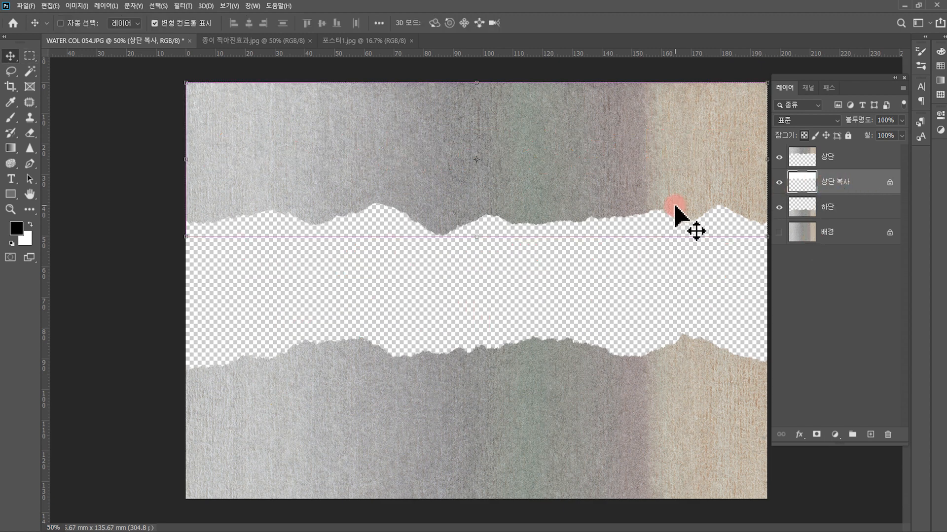
{"action": "key", "text": "ctrl+t"}
{"action": "left_click_drag", "start_coordinate": [478, 193], "coordinate": [483, 209]}
{"action": "key", "text": "Return"}
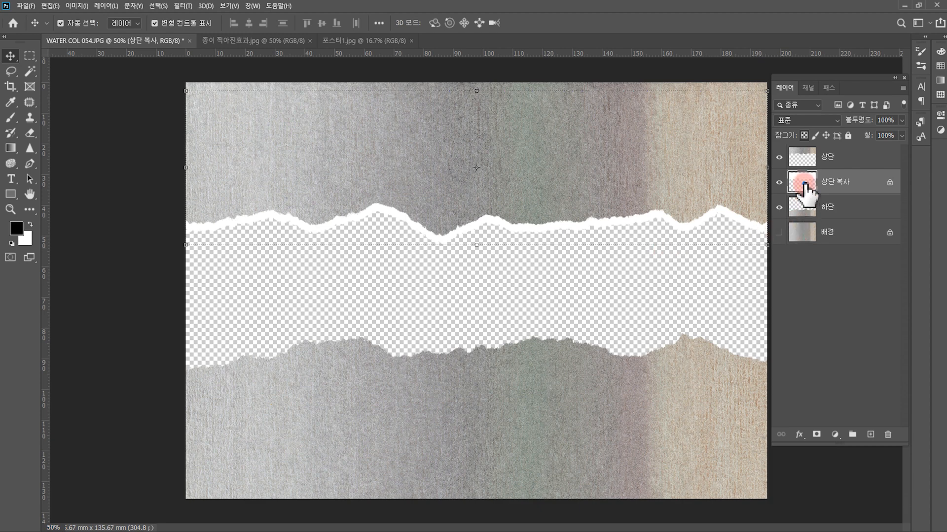
Step: Stretch the white 상단 복사 layer slightly outward on both sides to vary the thickness of the torn edge
{"action": "key", "text": "ctrl+t"}
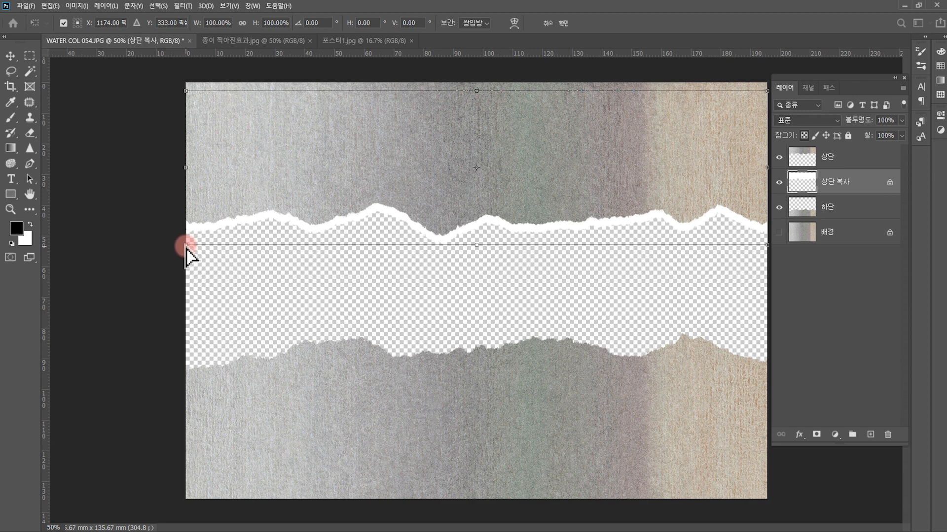
{"action": "left_click_drag", "start_coordinate": [186, 245], "coordinate": [175, 245]}
{"action": "left_click_drag", "start_coordinate": [767, 245], "coordinate": [774, 246]}
{"action": "left_click", "coordinate": [806, 323]}
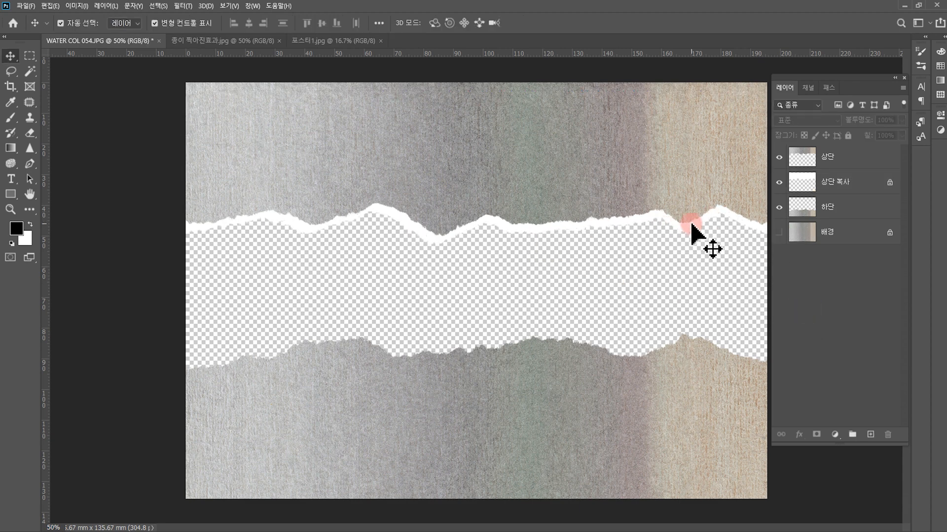
Step: Duplicate the 하단 layer, fill the copy with white with transparent pixels locked, and place it beneath the original
{"action": "left_click", "coordinate": [799, 209]}
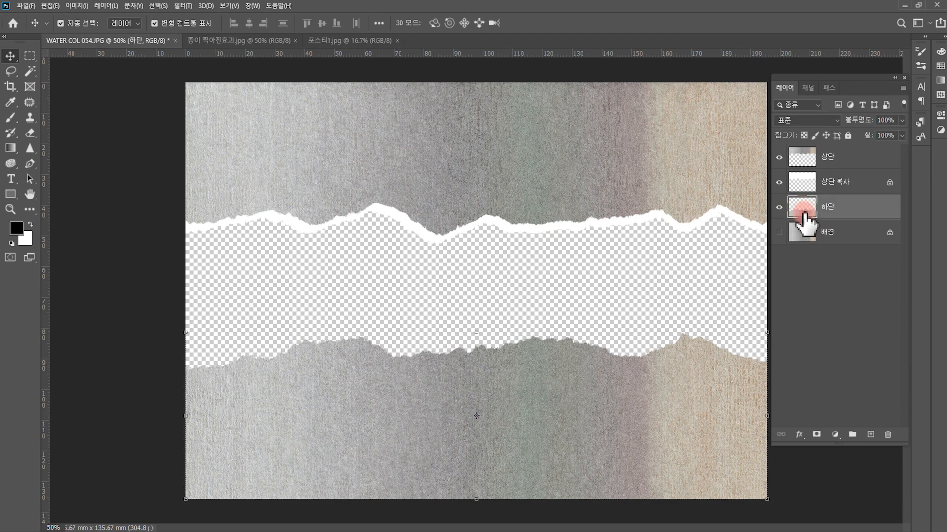
{"action": "left_click_drag", "start_coordinate": [804, 213], "coordinate": [806, 212]}
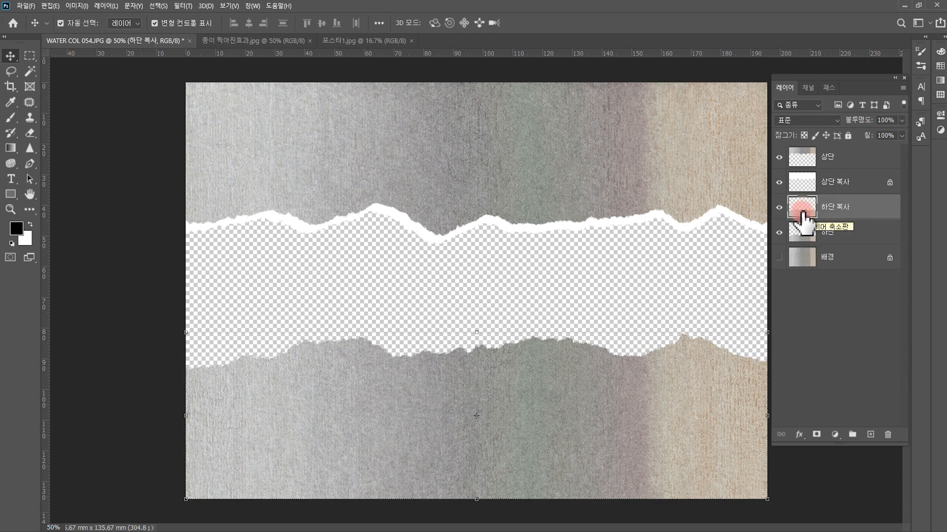
{"action": "left_click", "coordinate": [804, 135]}
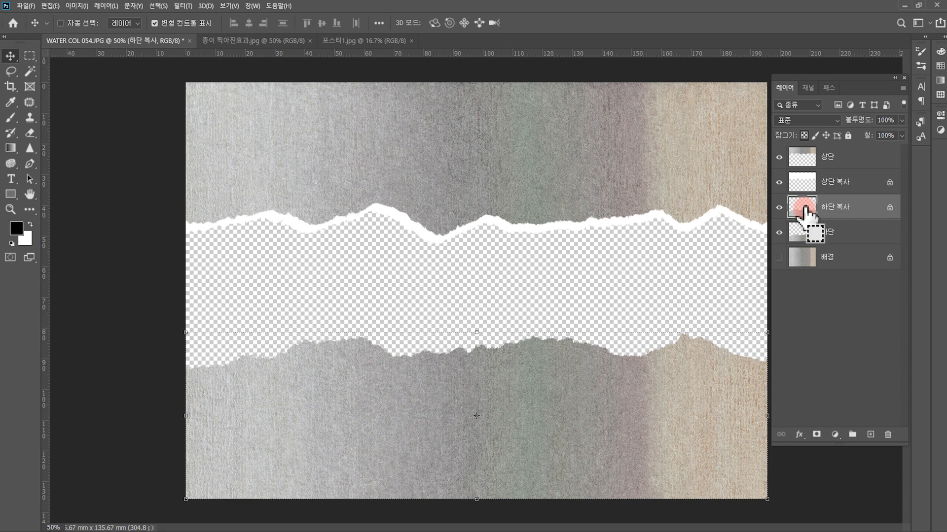
{"action": "key", "text": "ctrl+Delete"}
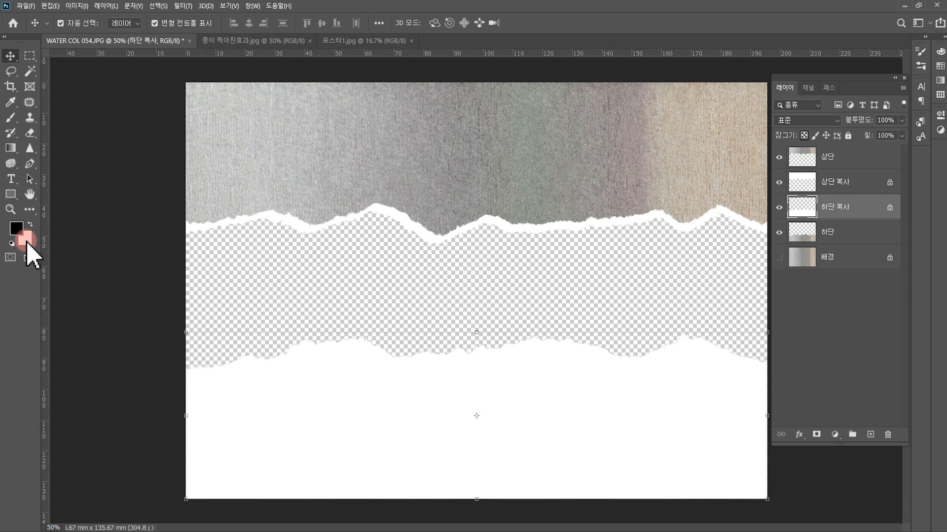
{"action": "left_click_drag", "start_coordinate": [805, 211], "coordinate": [812, 244]}
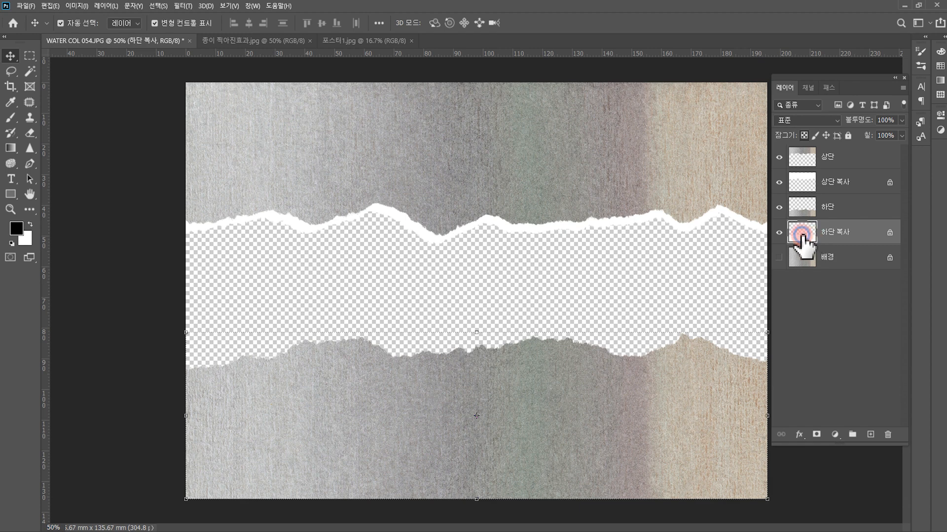
Step: Raise the white 하단 복사 layer to Y 1262 px and widen it beyond both canvas sides to form an irregular white tear edge
{"action": "key", "text": "ctrl+t"}
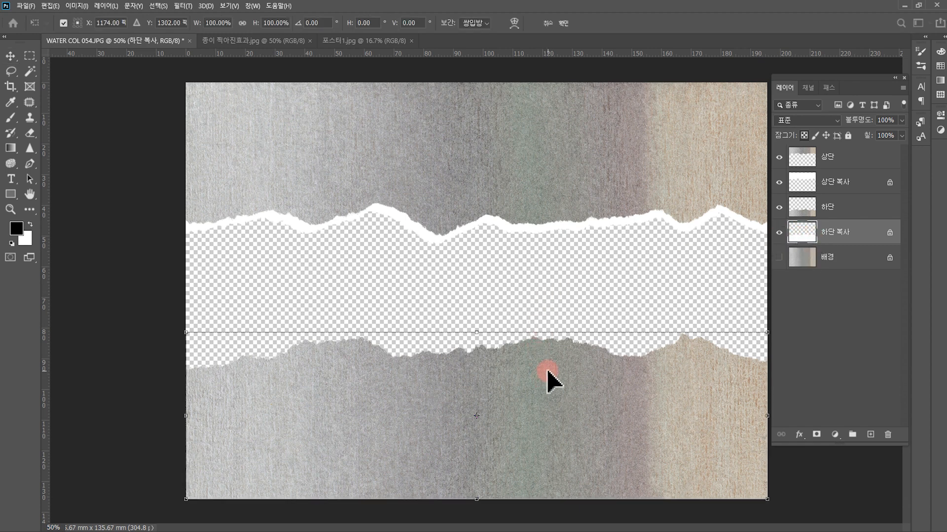
{"action": "left_click_drag", "start_coordinate": [537, 411], "coordinate": [535, 401]}
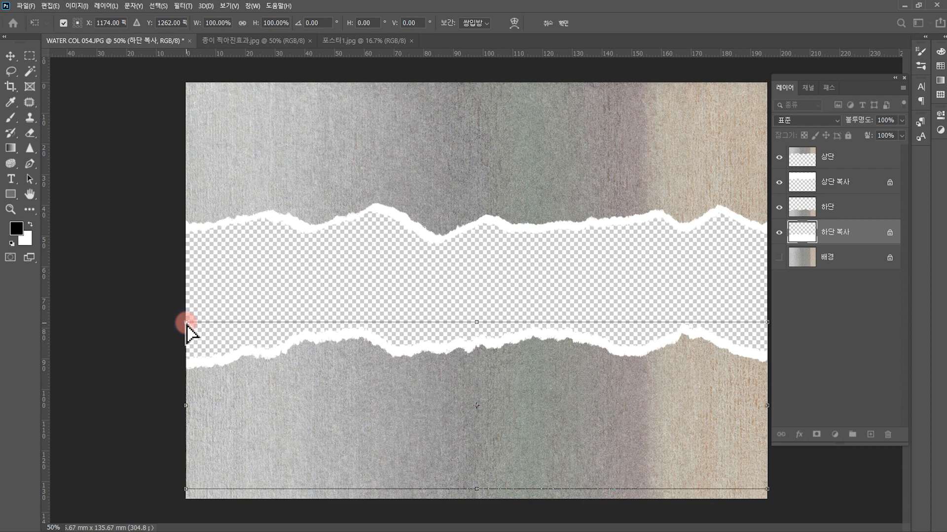
{"action": "left_click_drag", "start_coordinate": [186, 323], "coordinate": [163, 325]}
{"action": "left_click_drag", "start_coordinate": [768, 323], "coordinate": [793, 325]}
{"action": "key", "text": "Return"}
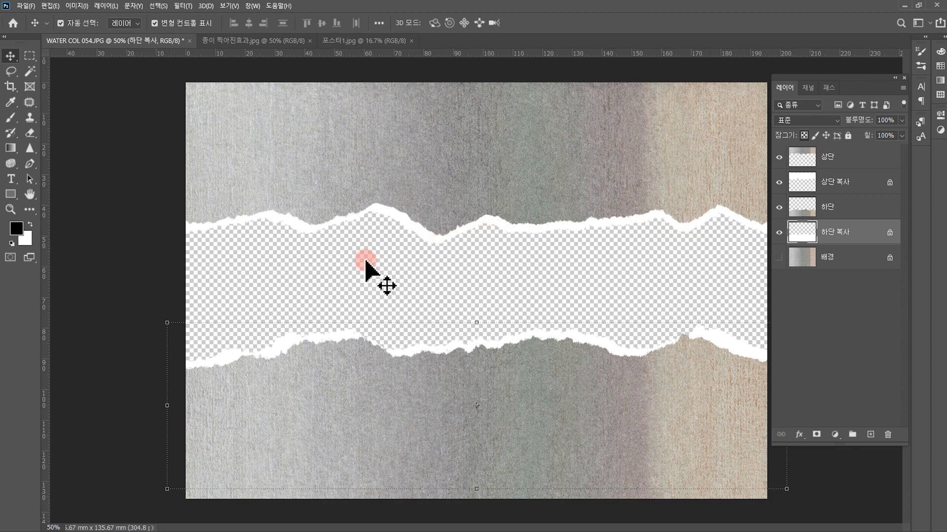
Step: Add a solid color fill layer in green #22d99b between the 하단 복사 and 배경 layers
{"action": "left_click", "coordinate": [871, 435]}
{"action": "left_click_drag", "start_coordinate": [826, 241], "coordinate": [834, 274]}
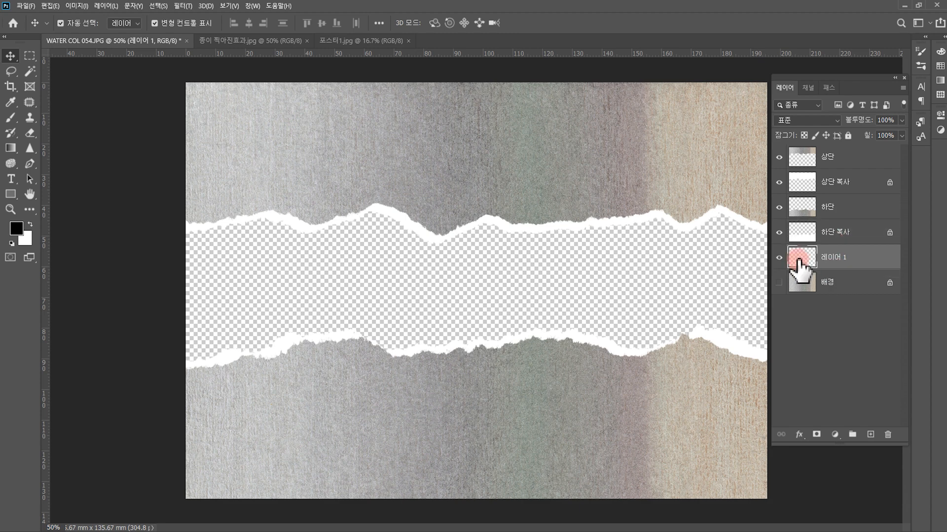
{"action": "left_click", "coordinate": [835, 436]}
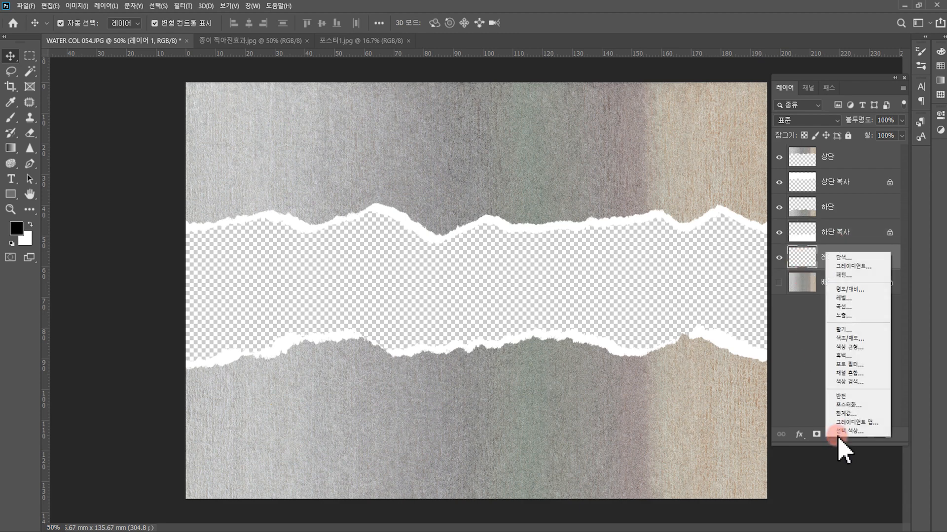
{"action": "left_click", "coordinate": [844, 257]}
{"action": "left_click", "coordinate": [658, 312]}
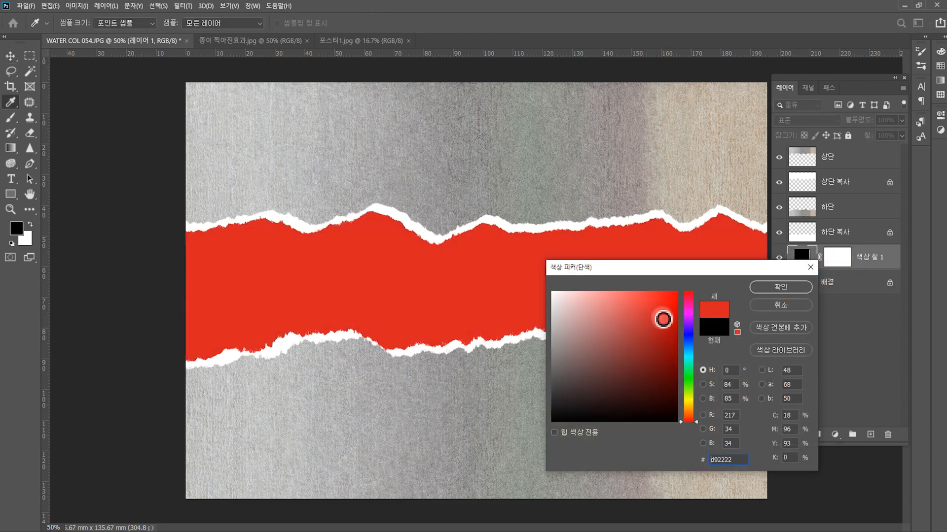
{"action": "left_click", "coordinate": [689, 383]}
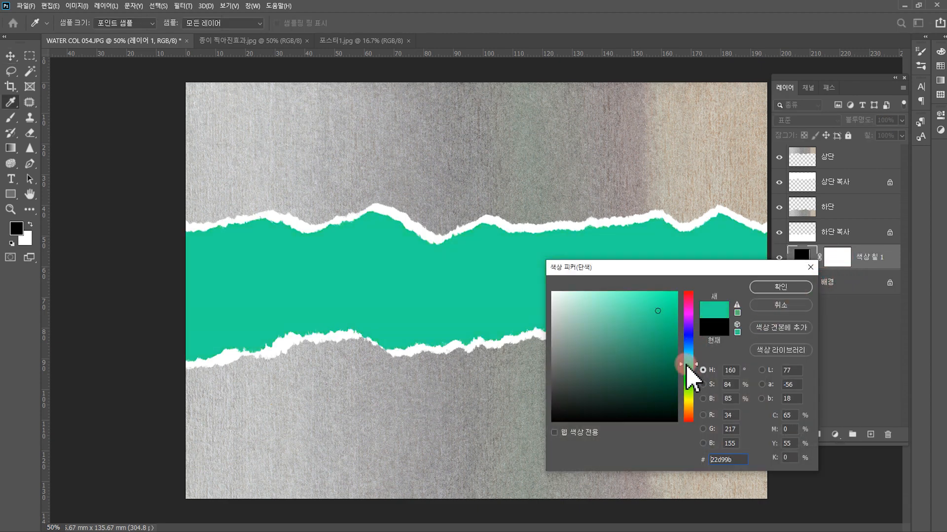
{"action": "left_click", "coordinate": [777, 288]}
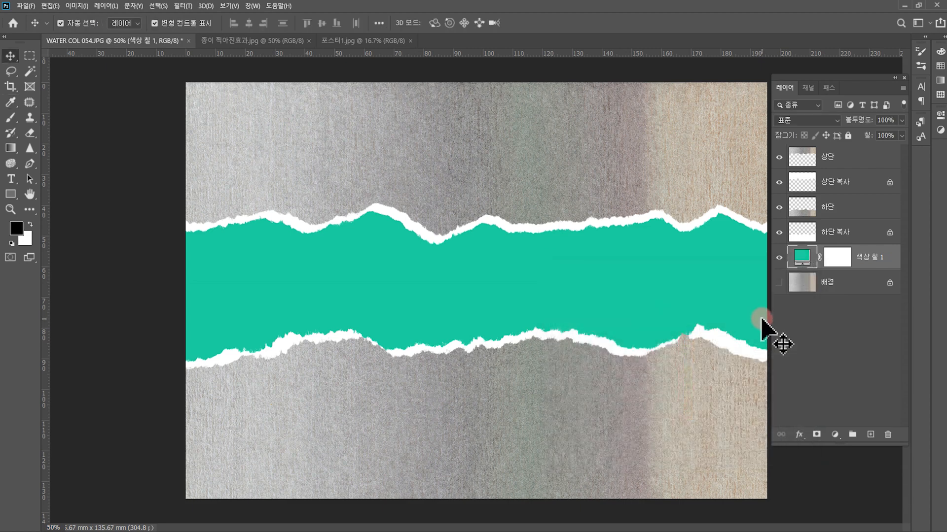
Step: Give the 상단 복사 layer a drop shadow with distance 0 px, spread 22% and size 46 px, and copy it to 하단 복사
{"action": "left_click", "coordinate": [805, 183]}
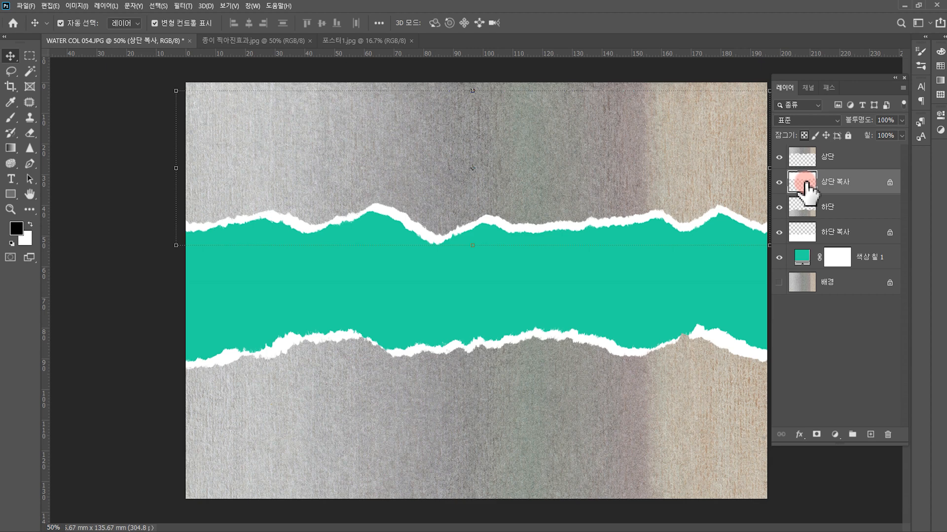
{"action": "left_click", "coordinate": [799, 434]}
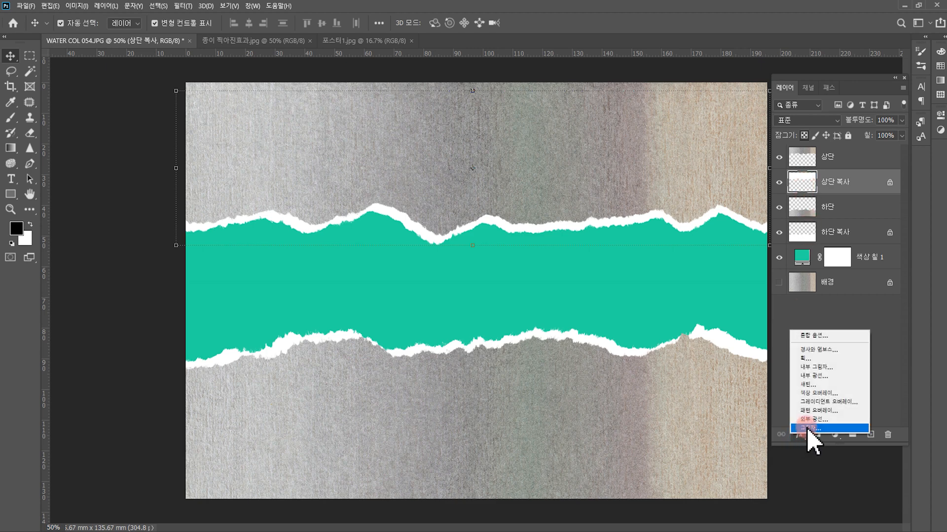
{"action": "left_click", "coordinate": [807, 429]}
{"action": "left_click_drag", "start_coordinate": [450, 247], "coordinate": [405, 231]}
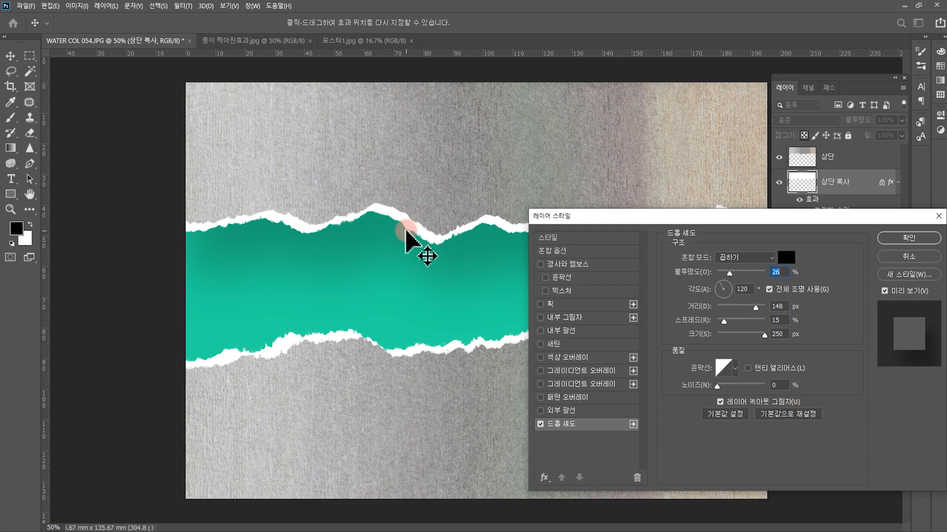
{"action": "left_click_drag", "start_coordinate": [764, 335], "coordinate": [723, 341]}
{"action": "left_click_drag", "start_coordinate": [754, 306], "coordinate": [716, 324]}
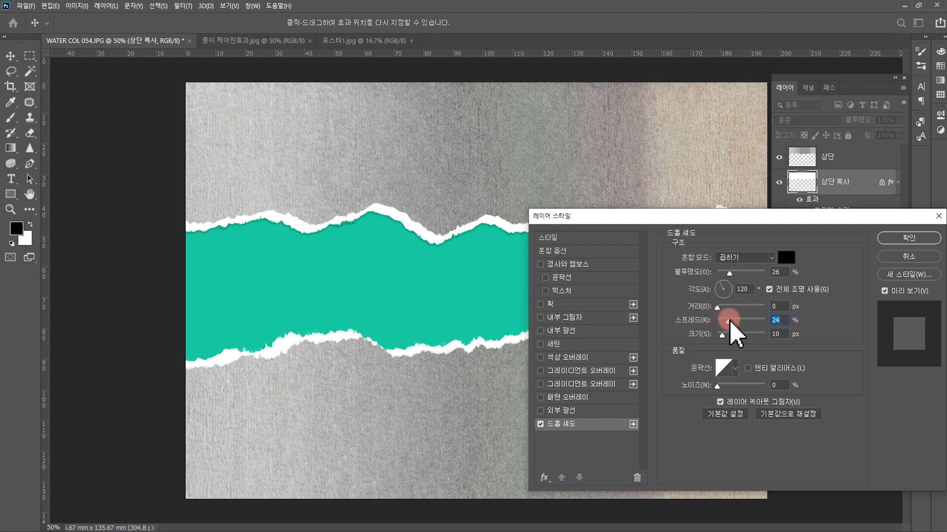
{"action": "mouse_move", "coordinate": [731, 322]}
{"action": "left_mouse_down"}
{"action": "mouse_move", "coordinate": [746, 322]}
{"action": "mouse_move", "coordinate": [728, 321]}
{"action": "left_mouse_up"}
{"action": "left_click_drag", "start_coordinate": [722, 336], "coordinate": [730, 335]}
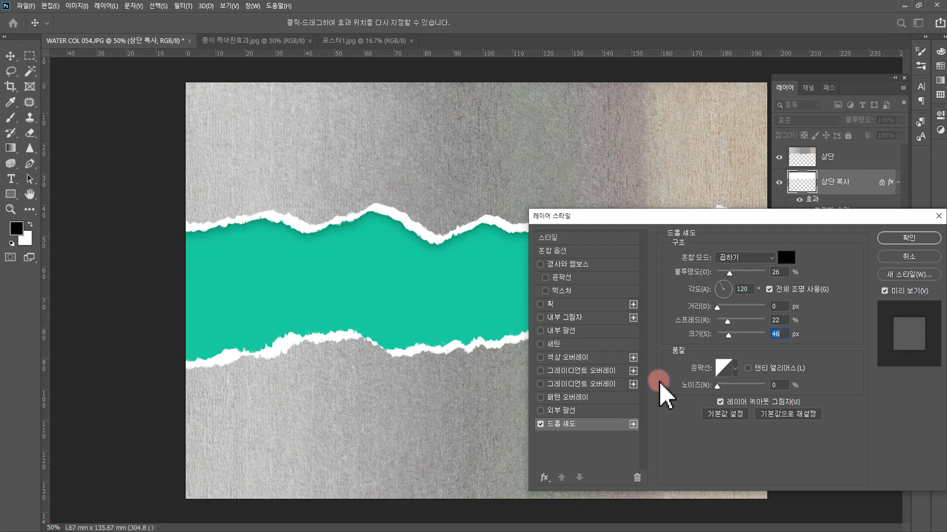
{"action": "left_click", "coordinate": [909, 237]}
{"action": "left_click", "coordinate": [789, 298]}
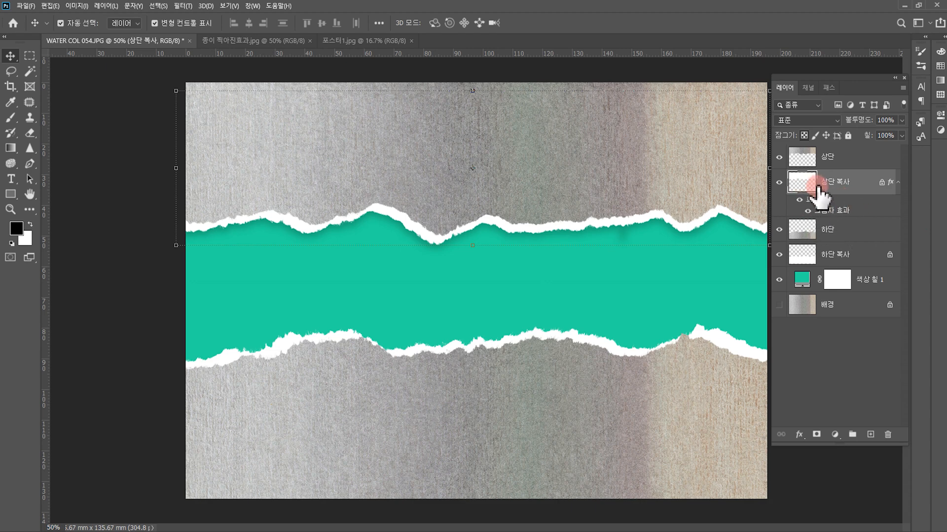
{"action": "left_click_drag", "start_coordinate": [823, 203], "coordinate": [835, 260]}
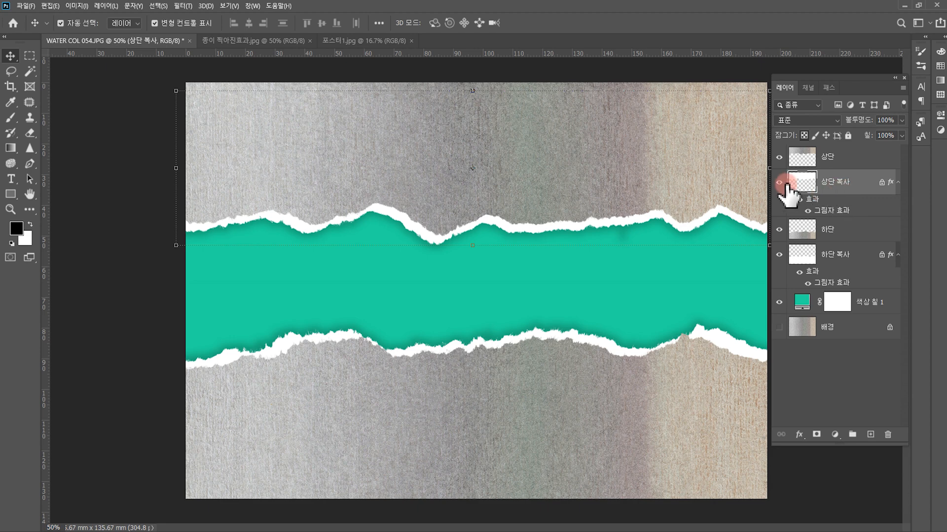
Step: Rename the 상단 복사 layer to 상단종이 and the 하단 복사 layer to 하단종이
{"action": "double_click", "coordinate": [837, 181]}
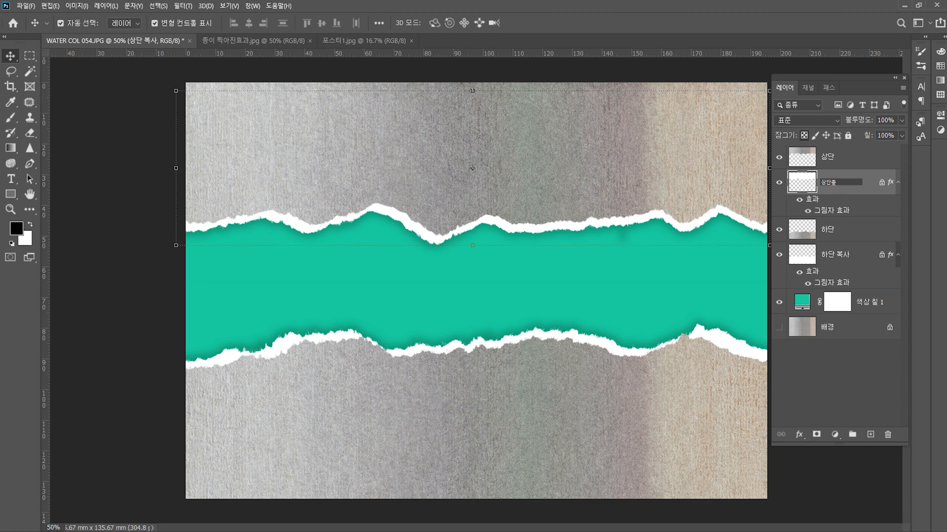
{"action": "type", "text": "상단종이"}
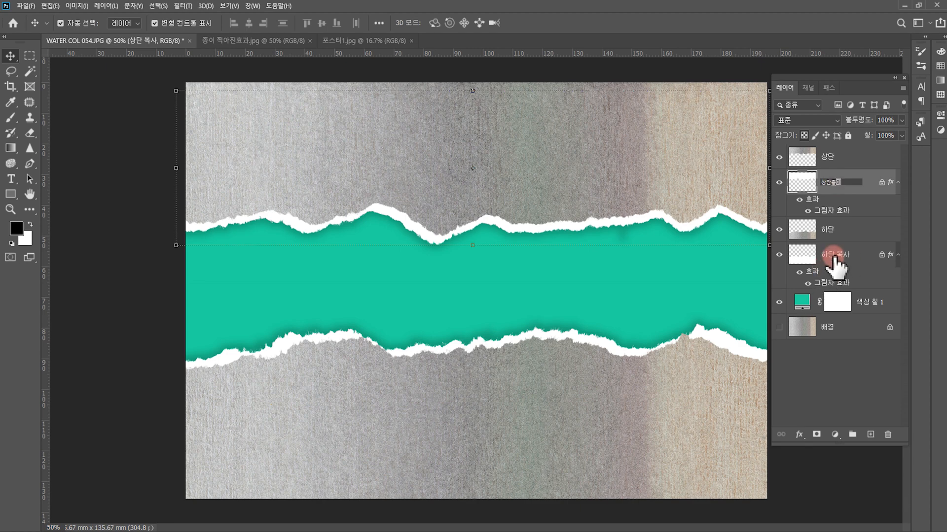
{"action": "double_click", "coordinate": [847, 254]}
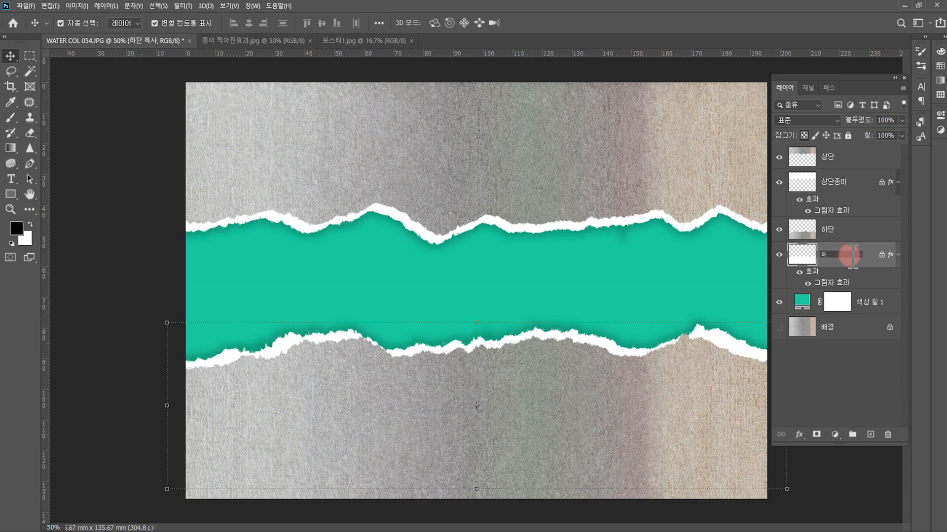
{"action": "key", "text": "Return"}
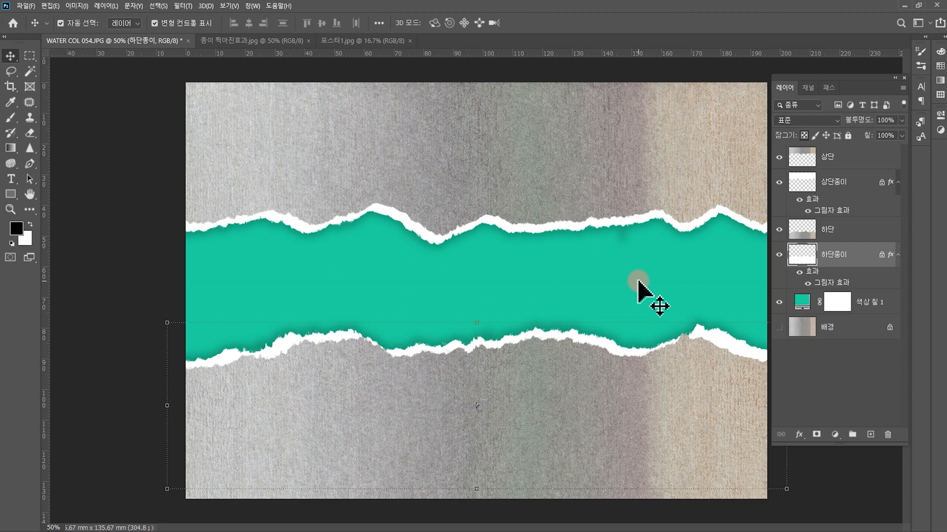
{"action": "left_click", "coordinate": [26, 6]}
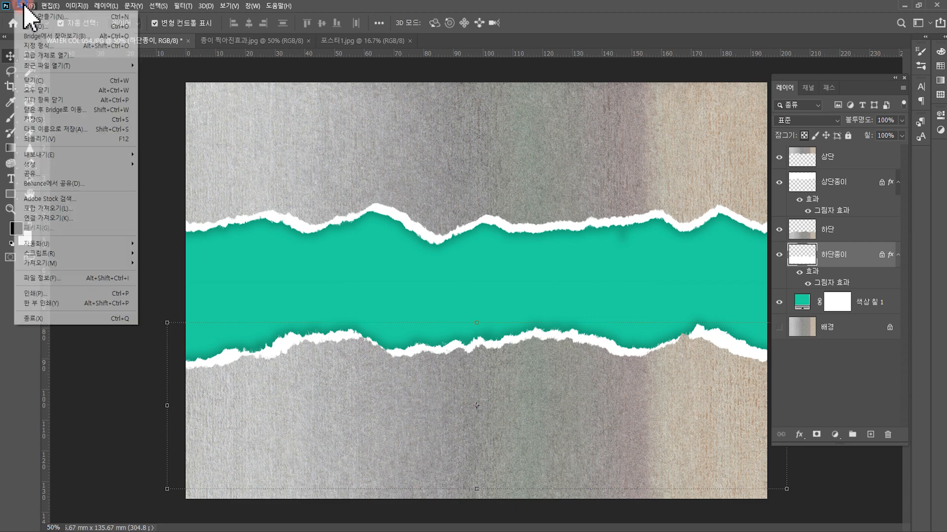
{"action": "left_click", "coordinate": [31, 208]}
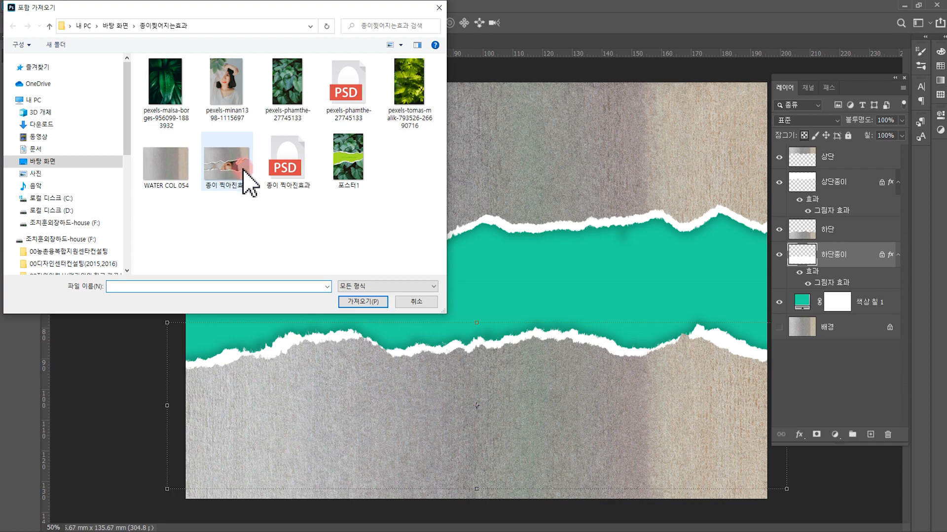
{"action": "left_click", "coordinate": [233, 96]}
{"action": "left_click", "coordinate": [379, 301]}
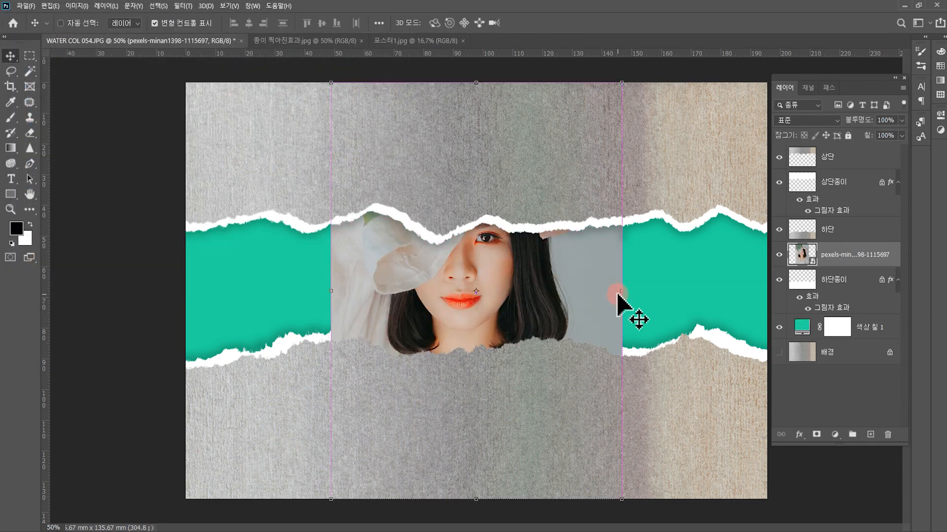
Step: Enlarge and reposition the portrait so it fills the torn gap, and move its layer beneath 하단종이
{"action": "key", "text": "ctrl+minus"}
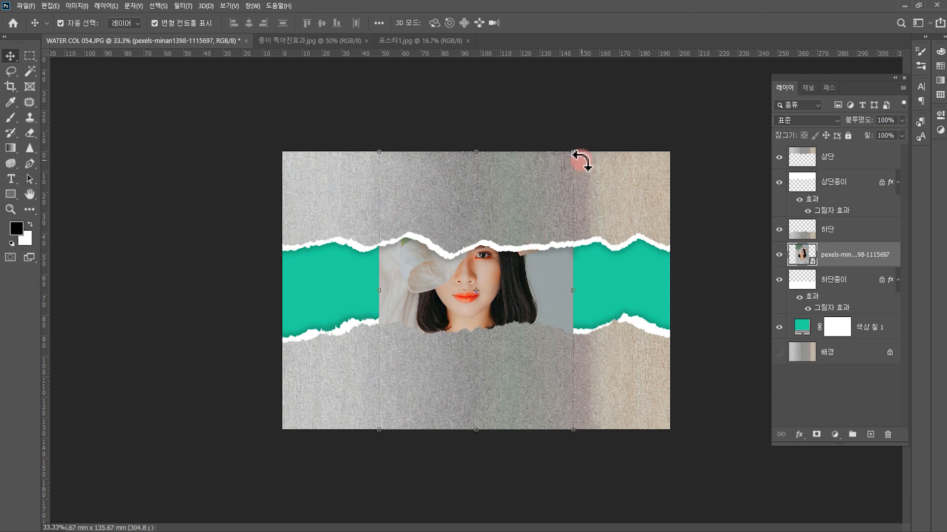
{"action": "left_click_drag", "start_coordinate": [572, 149], "coordinate": [833, 49]}
{"action": "left_click_drag", "start_coordinate": [438, 462], "coordinate": [442, 395]}
{"action": "key", "text": "Return"}
{"action": "left_click_drag", "start_coordinate": [803, 255], "coordinate": [812, 330]}
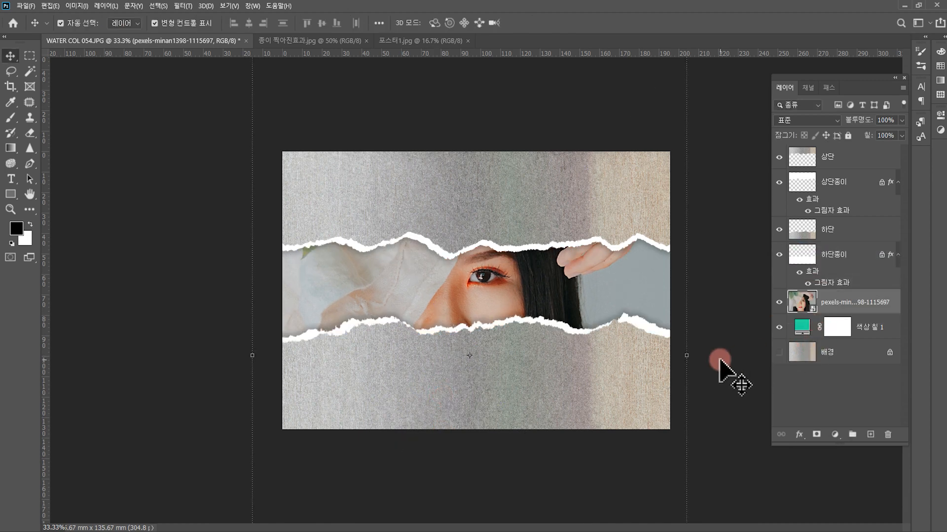
Step: Deselect the portrait layer, inspect the torn-paper composite, and switch to the 포스터1.jpg document as a reference
{"action": "left_click", "coordinate": [678, 370]}
{"action": "key", "text": "ctrl+plus"}
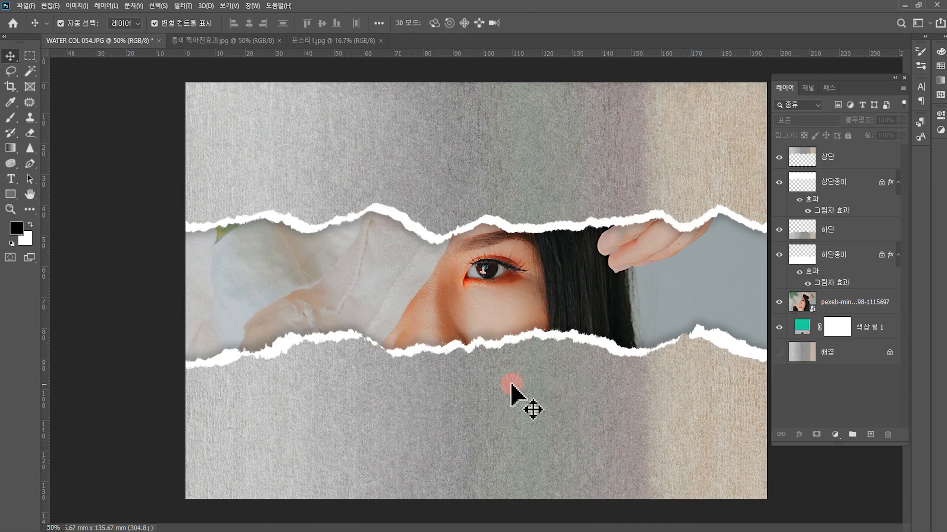
{"action": "left_click", "coordinate": [302, 41]}
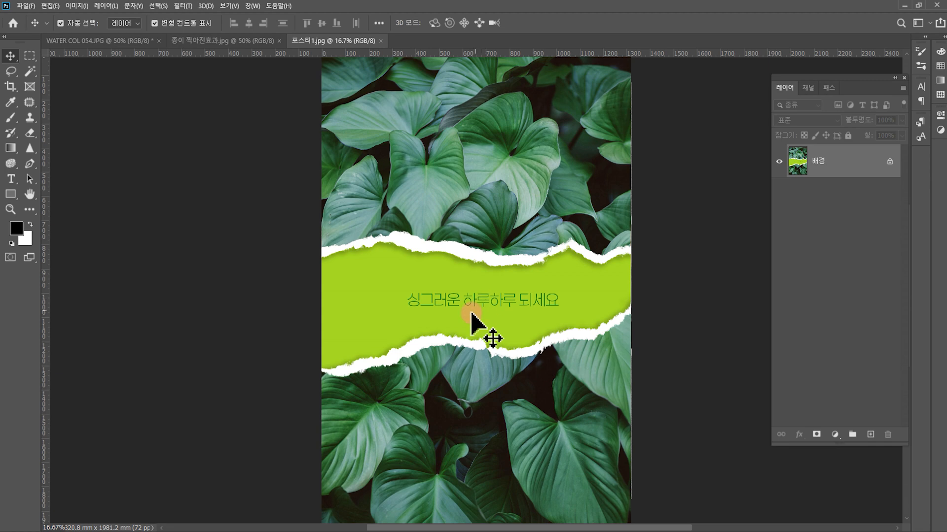
Step: Open the portrait-format photo of green fern-like leaves as a new document
{"action": "left_click", "coordinate": [25, 6]}
{"action": "left_click", "coordinate": [33, 27]}
{"action": "left_click", "coordinate": [403, 126]}
{"action": "left_click", "coordinate": [370, 319]}
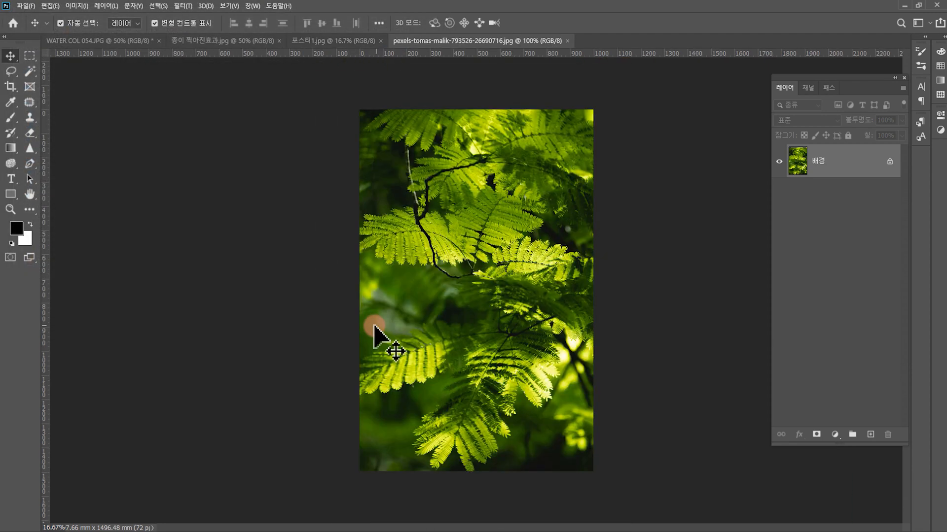
{"action": "key", "text": "ctrl+plus"}
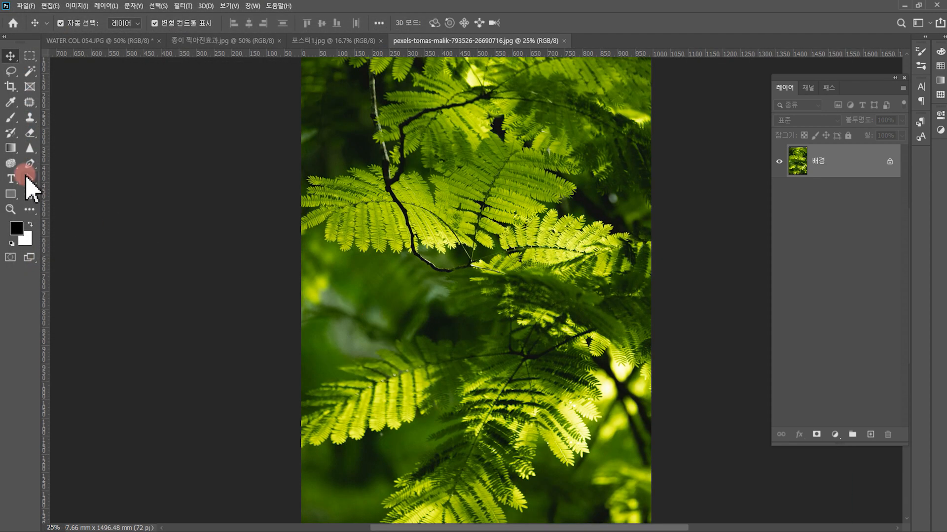
Step: Select the Brush tool with the 2065 px torn-paper brush from the Tom Paper Brushes 3 set
{"action": "left_click", "coordinate": [11, 118]}
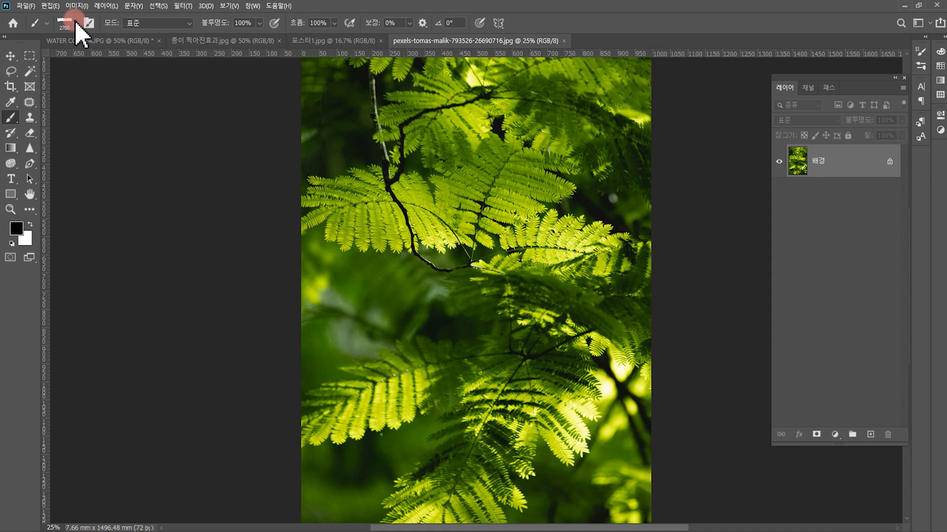
{"action": "left_click", "coordinate": [74, 22]}
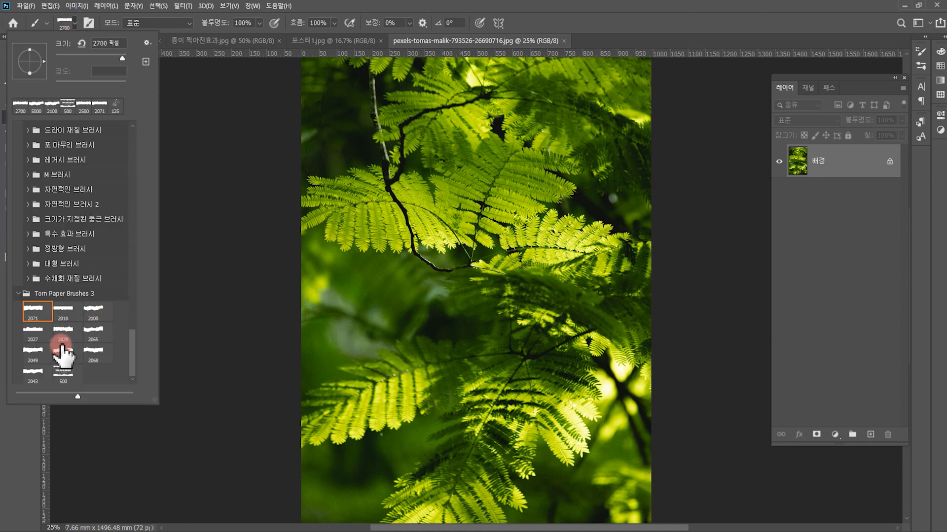
{"action": "left_click", "coordinate": [94, 332]}
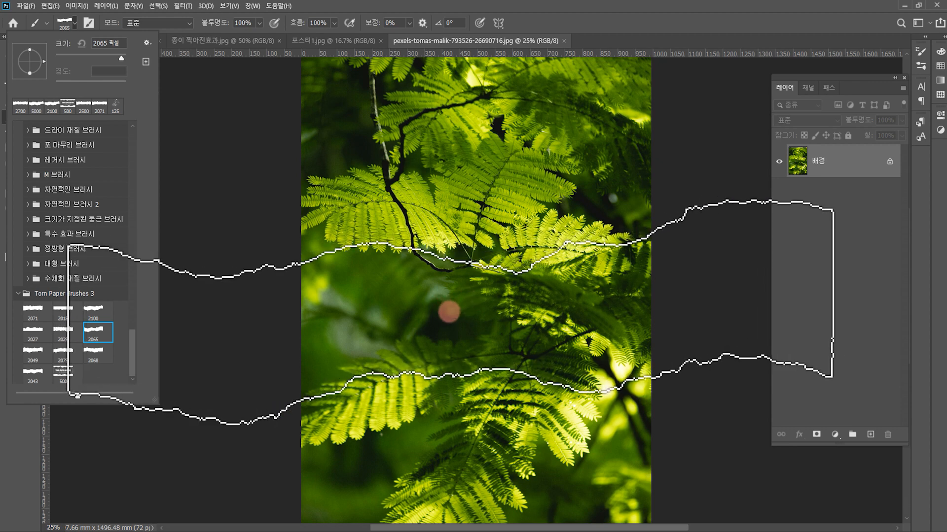
{"action": "left_click", "coordinate": [476, 325]}
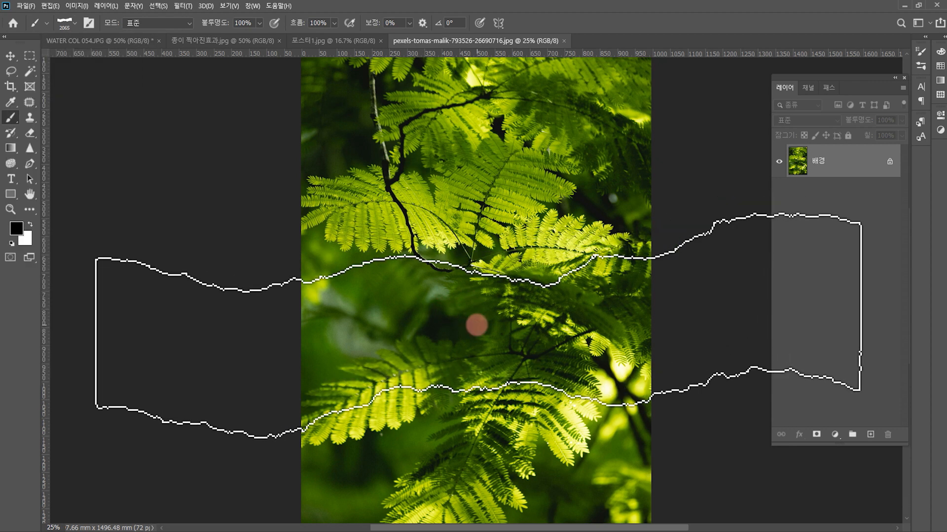
Step: Enlarge the torn-paper brush to 4100 px
{"action": "key", "text": "bracketright"}
{"action": "key", "text": "bracketright"}
{"action": "key", "text": "bracketright"}
{"action": "key", "text": "bracketright"}
{"action": "key", "text": "bracketright"}
{"action": "key", "text": "bracketright"}
{"action": "key", "text": "bracketright"}
{"action": "key", "text": "bracketright"}
{"action": "key", "text": "bracketright"}
{"action": "key", "text": "bracketright"}
{"action": "key", "text": "bracketright"}
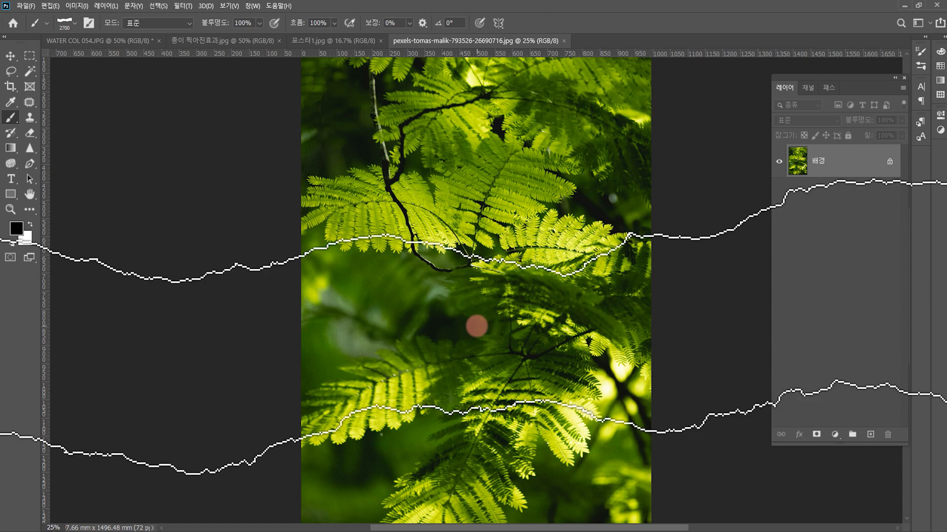
{"action": "key", "text": "bracketright"}
{"action": "key", "text": "bracketright"}
{"action": "key", "text": "bracketright"}
{"action": "key", "text": "bracketright"}
{"action": "key", "text": "bracketright"}
{"action": "key", "text": "bracketright"}
{"action": "key", "text": "bracketright"}
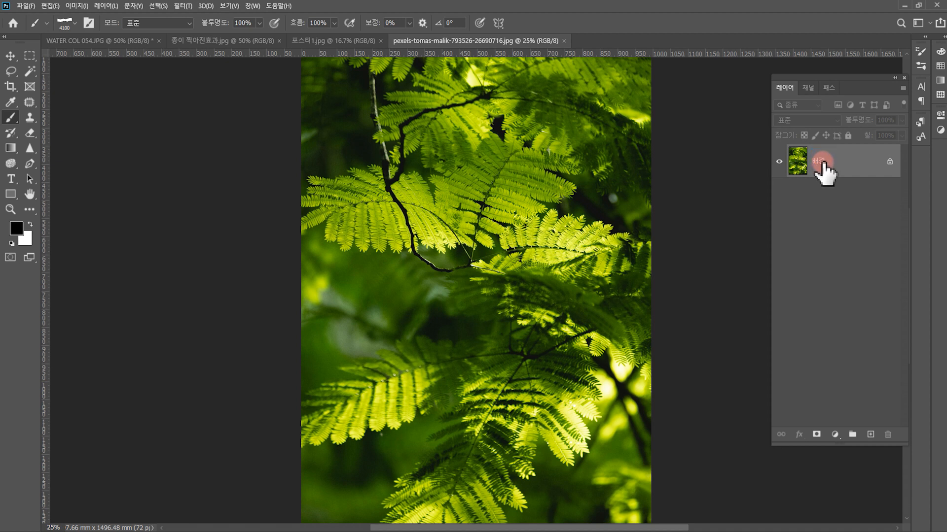
Step: Duplicate the leaf photo's background layer and add a layer mask to the copy
{"action": "key", "text": "ctrl+j"}
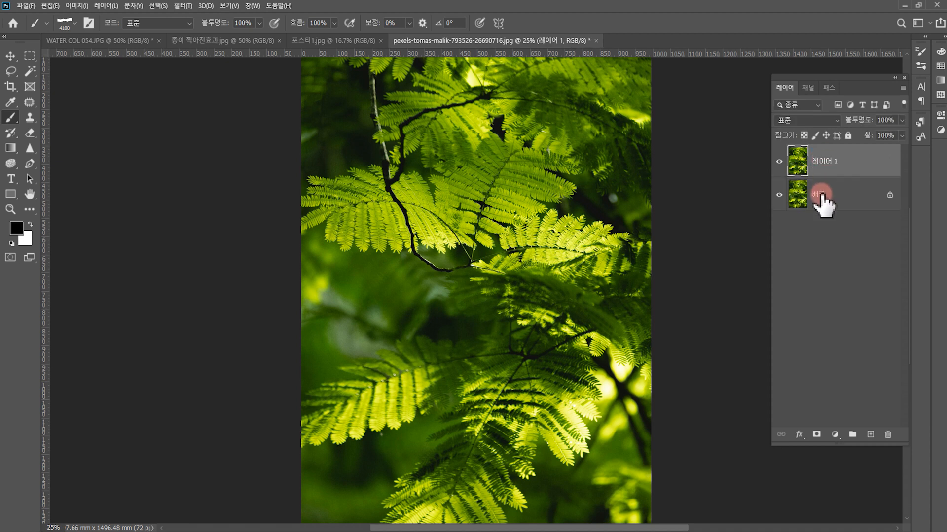
{"action": "left_click", "coordinate": [816, 434]}
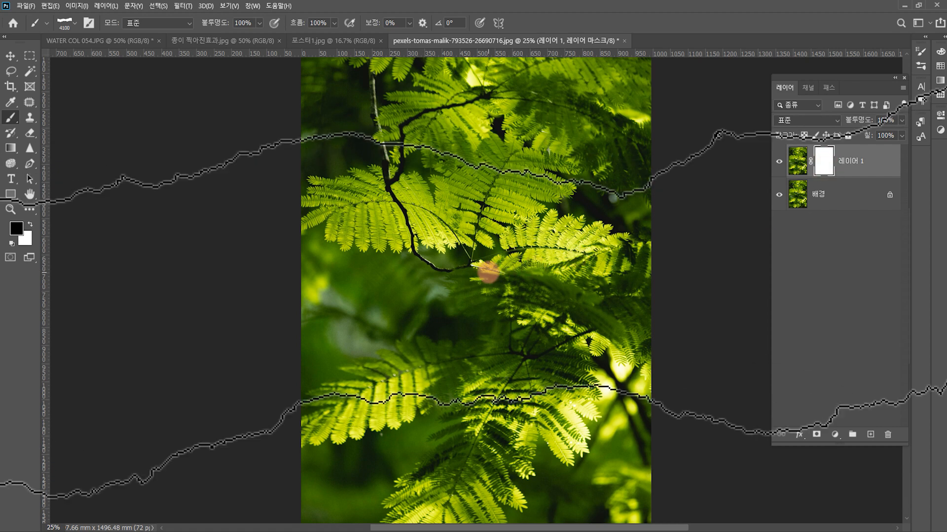
Step: Stamp a torn band across the middle of the mask in black, hide the background layer, and widen the gap upward and downward
{"action": "left_click", "coordinate": [522, 282]}
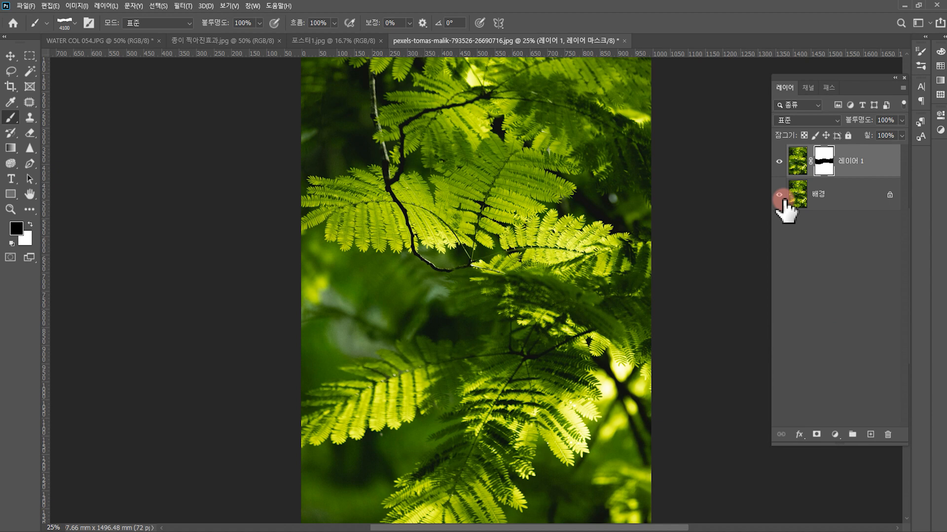
{"action": "left_click", "coordinate": [780, 195]}
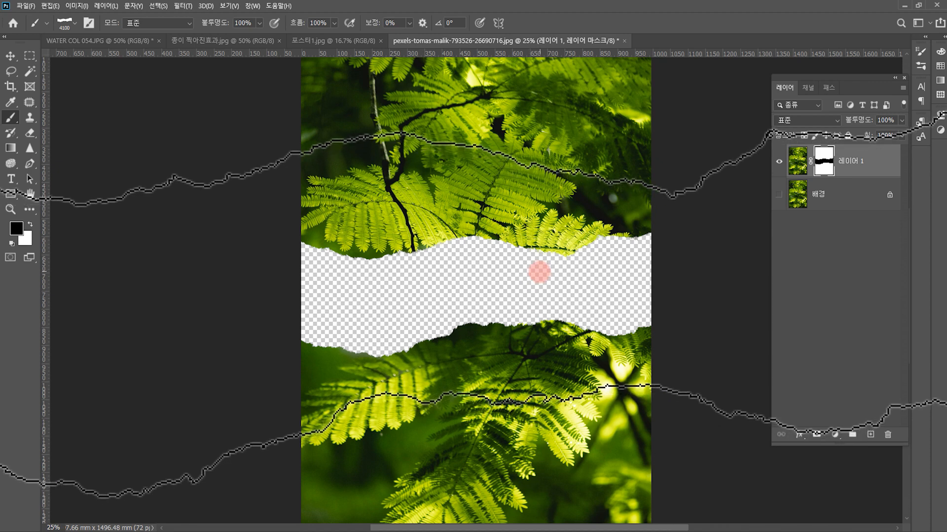
{"action": "left_click", "coordinate": [540, 254]}
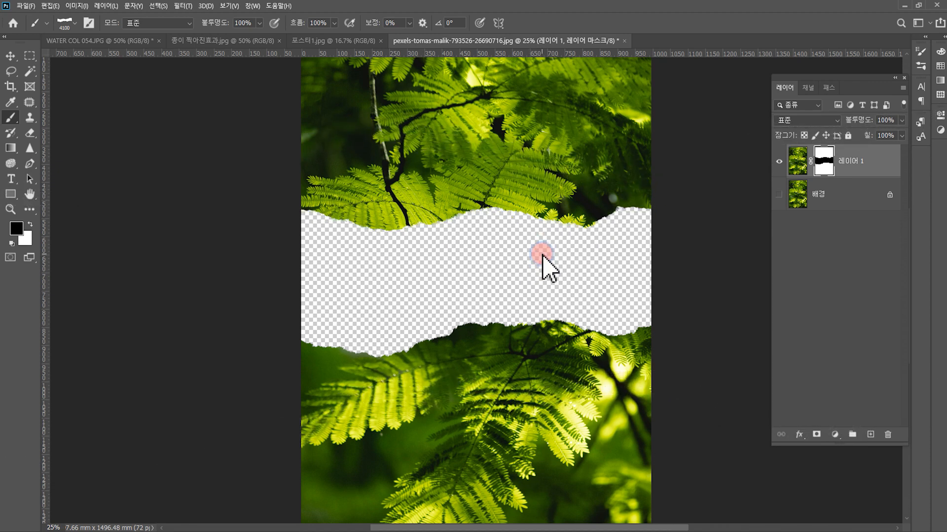
{"action": "left_click", "coordinate": [520, 303]}
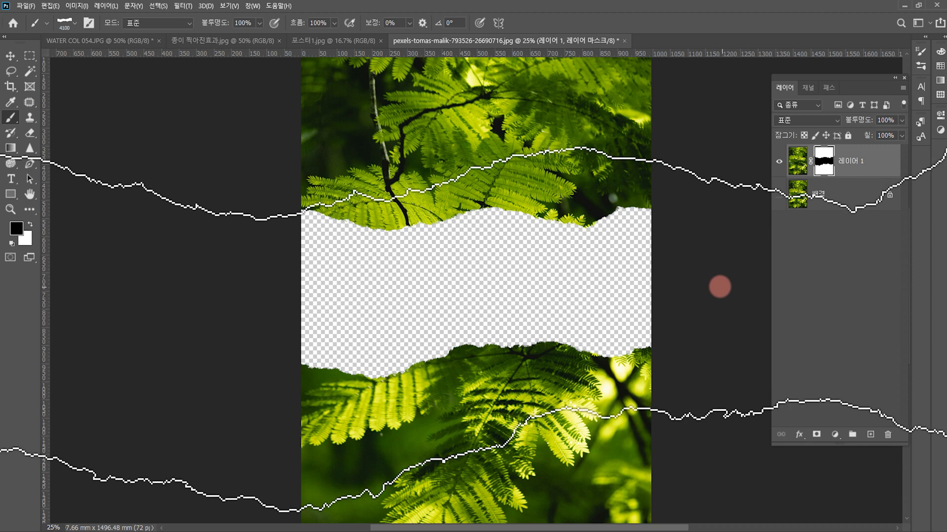
Step: Apply the layer mask permanently and cut the torn upper leaf piece onto its own layer with a rectangular selection
{"action": "mouse_move", "coordinate": [824, 170]}
{"action": "left_mouse_down"}
{"action": "mouse_move", "coordinate": [892, 425]}
{"action": "mouse_move", "coordinate": [886, 439]}
{"action": "left_mouse_up"}
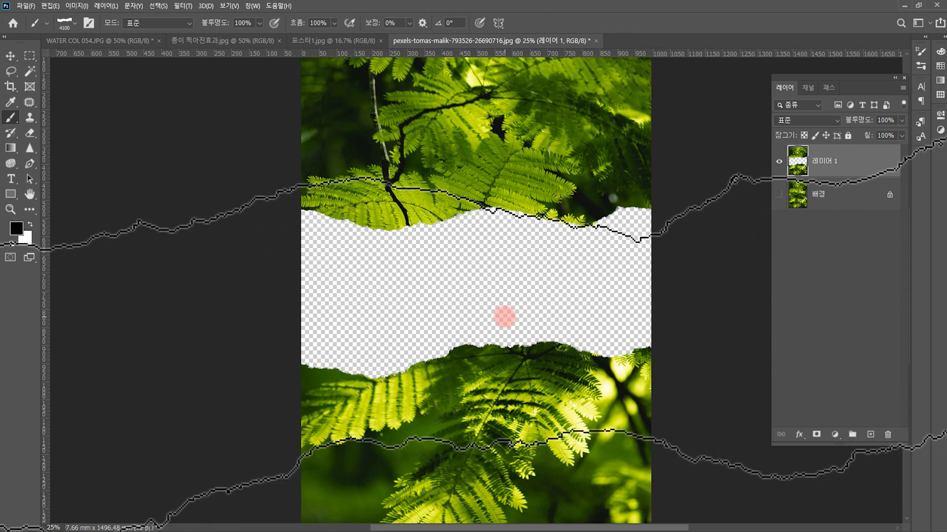
{"action": "key", "text": "ctrl+minus"}
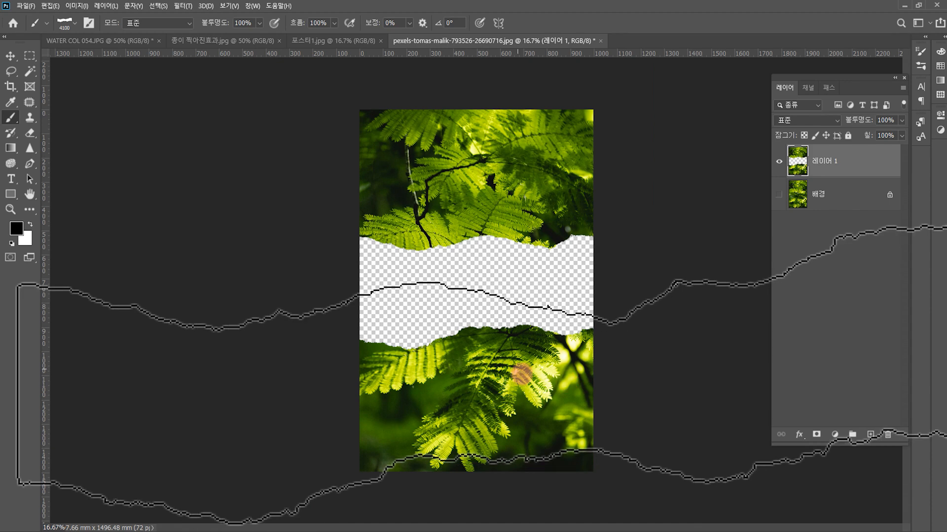
{"action": "left_click_drag", "start_coordinate": [30, 55], "coordinate": [74, 67]}
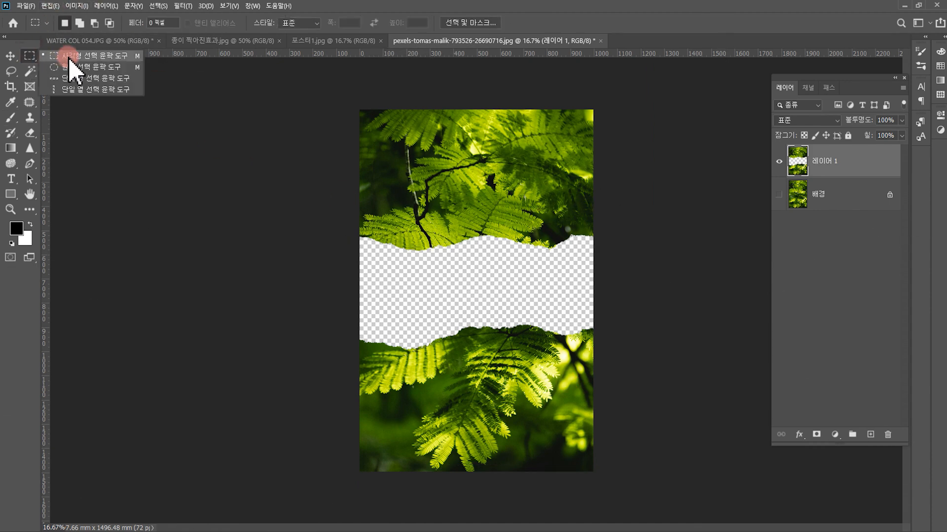
{"action": "left_click", "coordinate": [69, 58]}
{"action": "left_click_drag", "start_coordinate": [335, 103], "coordinate": [649, 277]}
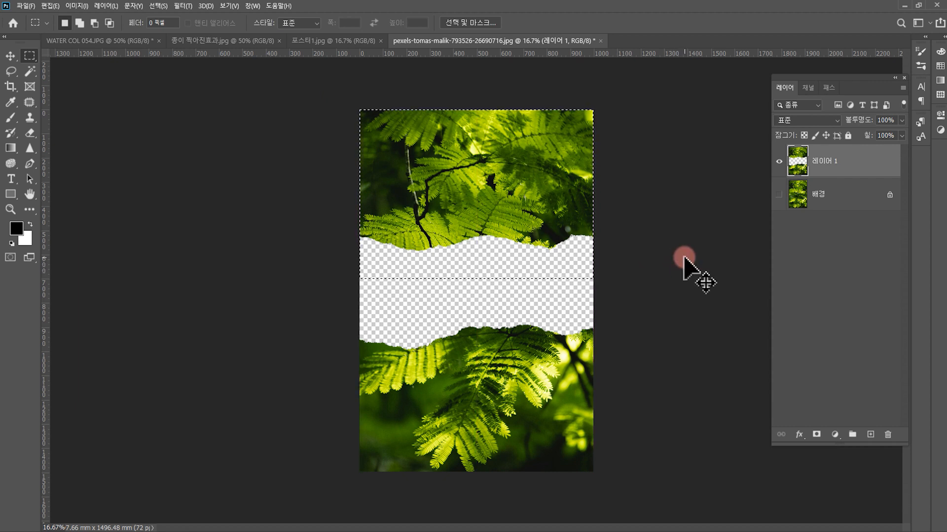
{"action": "key", "text": "ctrl+shift+j"}
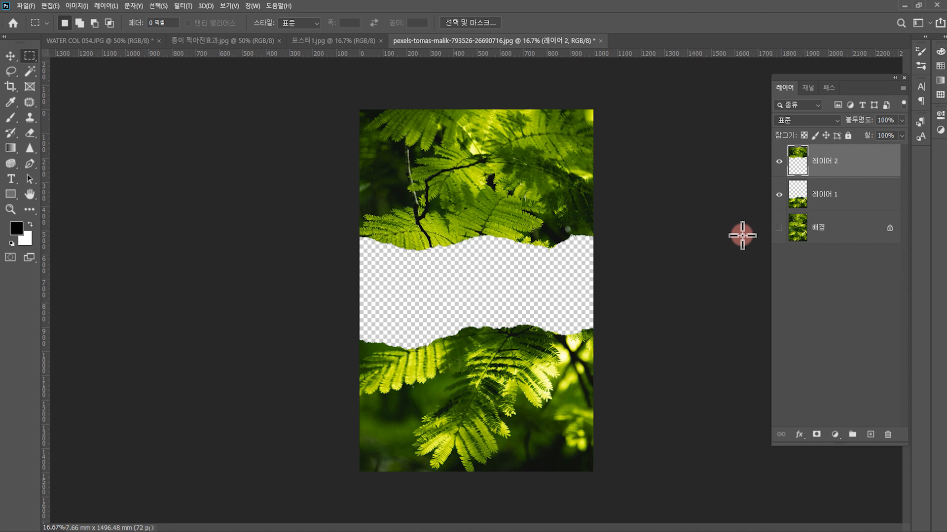
{"action": "left_click", "coordinate": [779, 163]}
{"action": "left_click", "coordinate": [779, 163]}
{"action": "left_click", "coordinate": [779, 194]}
{"action": "left_click", "coordinate": [779, 195]}
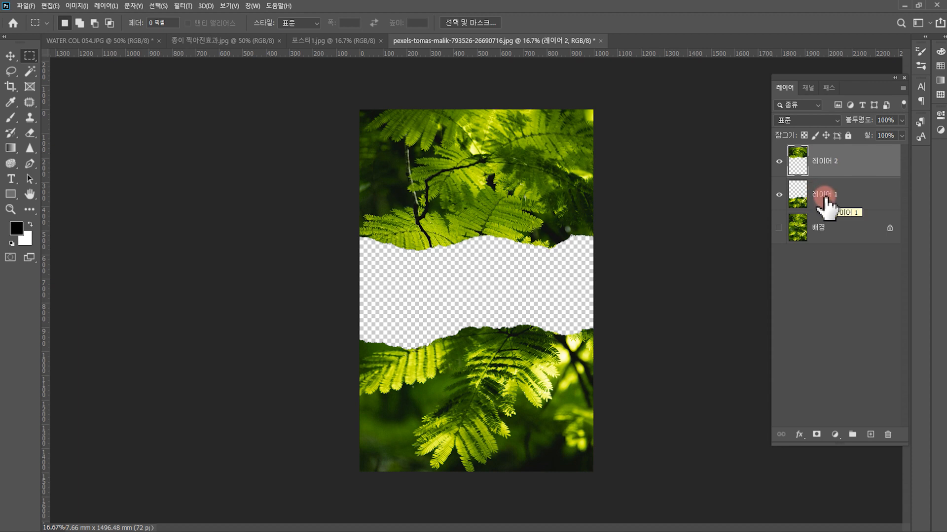
Step: Duplicate the lower leaf piece, fill the copy with white while its transparency is locked, and place it beneath the original
{"action": "left_click", "coordinate": [824, 198]}
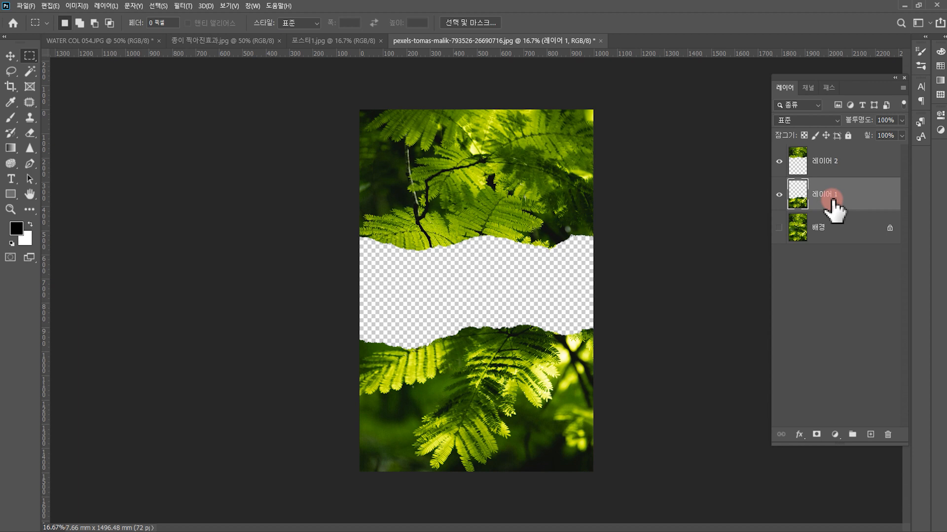
{"action": "key", "text": "ctrl+j"}
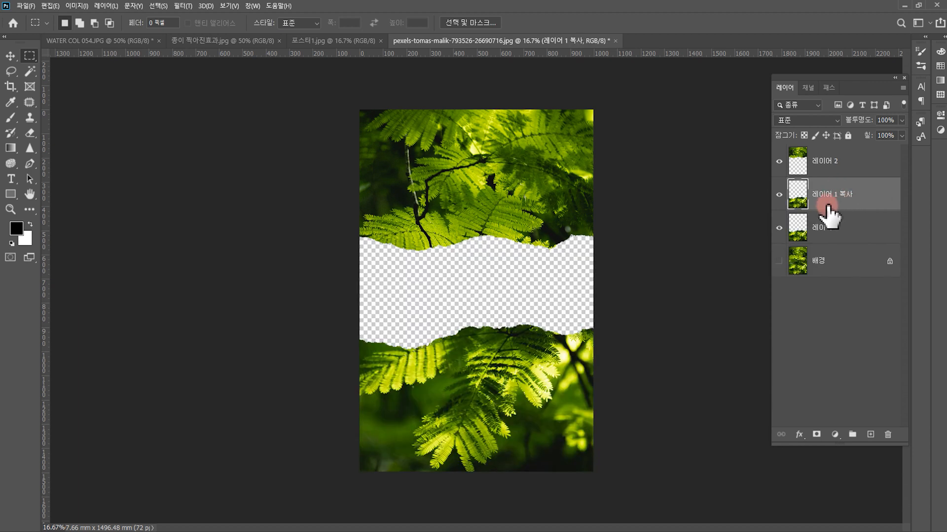
{"action": "left_click", "coordinate": [804, 136]}
{"action": "key", "text": "ctrl+BackSpace"}
{"action": "left_click_drag", "start_coordinate": [841, 212], "coordinate": [828, 236]}
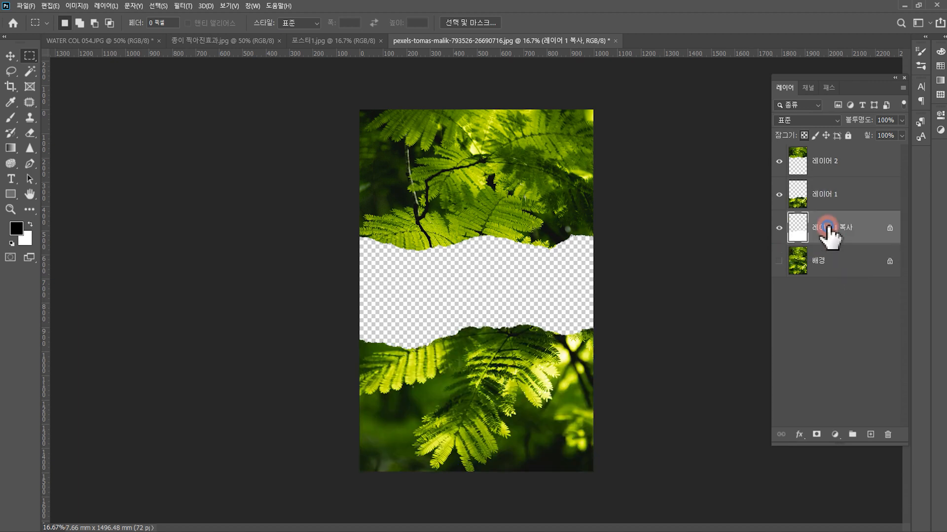
Step: Distort the white copy of the lower piece by pulling its two upper corners outward to form a white torn edge
{"action": "key", "text": "ctrl+t"}
{"action": "left_click_drag", "start_coordinate": [593, 319], "coordinate": [603, 319]}
{"action": "left_click_drag", "start_coordinate": [359, 319], "coordinate": [351, 321]}
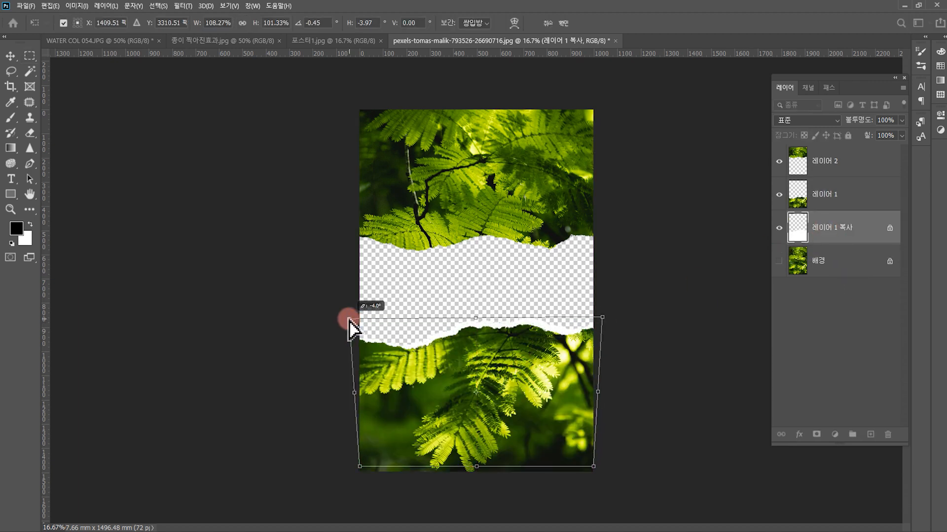
{"action": "key", "text": "Return"}
Step: Duplicate the upper leaf piece, fill the copy with white while its transparency is locked, and place it beneath the original
{"action": "left_click", "coordinate": [828, 164]}
{"action": "key", "text": "ctrl+j"}
{"action": "left_click", "coordinate": [804, 135]}
{"action": "key", "text": "ctrl+BackSpace"}
{"action": "left_click_drag", "start_coordinate": [830, 158], "coordinate": [827, 205]}
Step: Distort the white copy of the upper piece by pulling its two lower corners outward to form a white torn edge
{"action": "key", "text": "ctrl+t"}
{"action": "left_click_drag", "start_coordinate": [593, 254], "coordinate": [613, 253]}
{"action": "left_click_drag", "start_coordinate": [359, 254], "coordinate": [355, 259]}
{"action": "left_click_drag", "start_coordinate": [614, 254], "coordinate": [604, 256]}
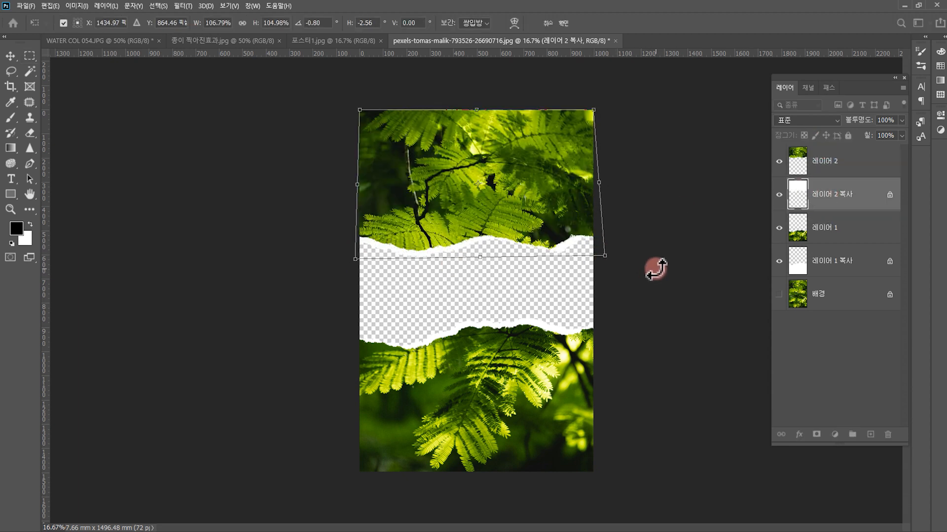
{"action": "key", "text": "Return"}
Step: Rename the four piece layers from top to bottom as 상단, 상단흰색, 하단 and 하단흰색
{"action": "key", "text": "m"}
{"action": "double_click", "coordinate": [824, 161]}
{"action": "double_click", "coordinate": [829, 195]}
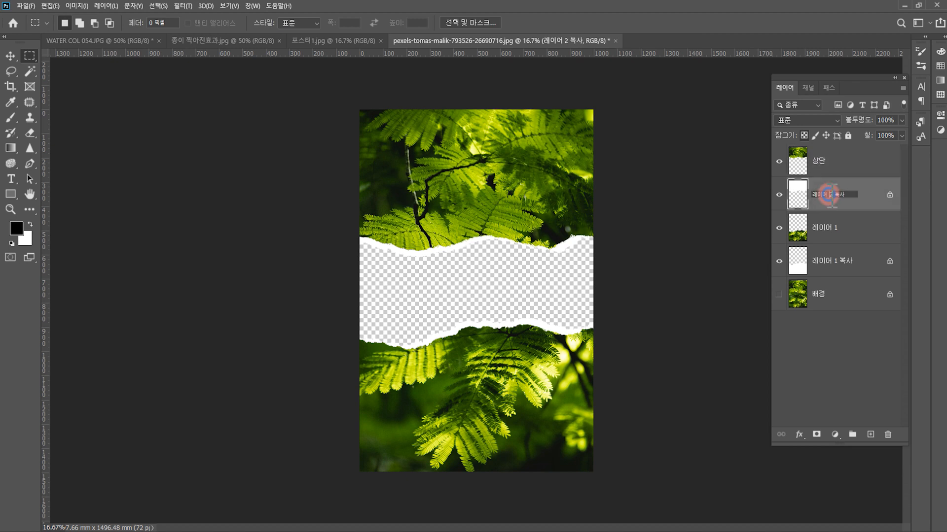
{"action": "type", "text": "ㅅ"}
{"action": "type", "text": "단흰색"}
{"action": "double_click", "coordinate": [829, 232]}
{"action": "type", "text": "하단"}
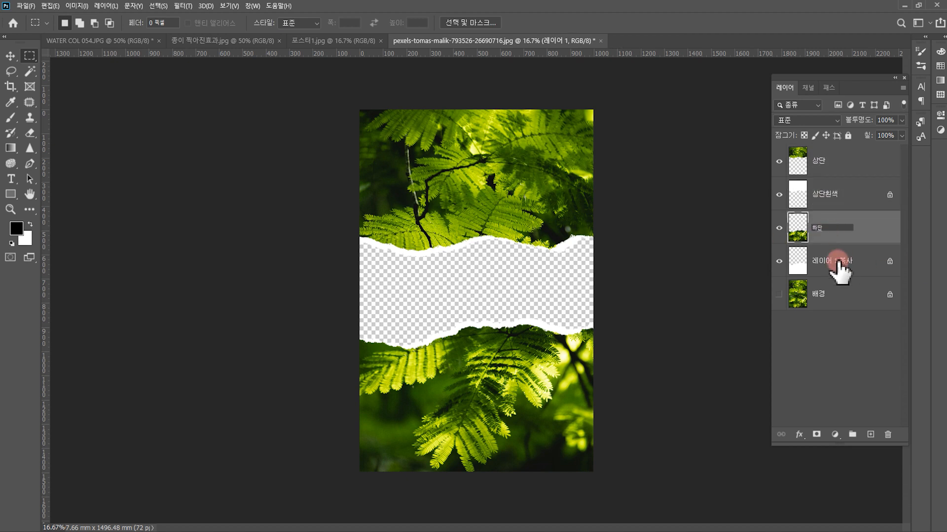
{"action": "double_click", "coordinate": [844, 262]}
{"action": "type", "text": "하단흰색"}
{"action": "left_click", "coordinate": [778, 360]}
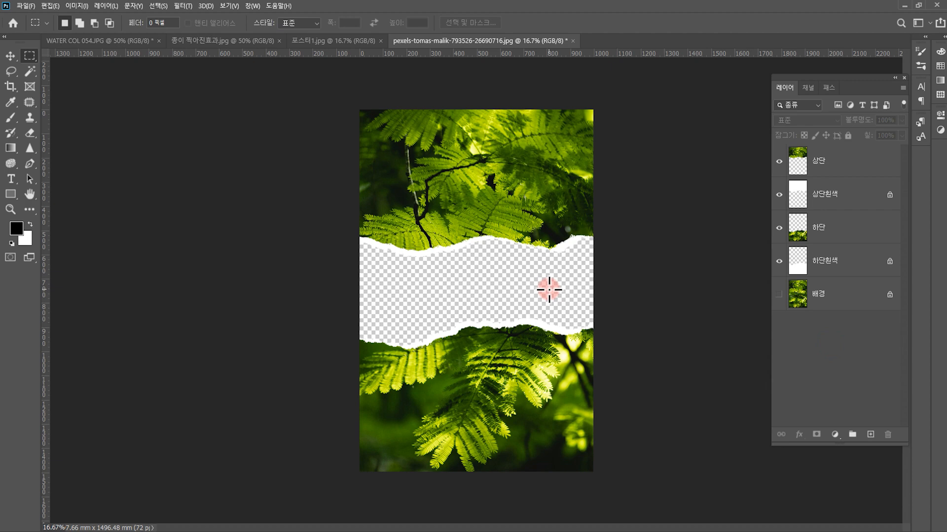
Step: Add a drop shadow to the 상단흰색 layer and copy the effect to the 하단흰색 layer
{"action": "left_click", "coordinate": [822, 194]}
{"action": "left_click", "coordinate": [835, 434]}
{"action": "left_click", "coordinate": [809, 191]}
{"action": "left_click", "coordinate": [798, 434]}
{"action": "left_click", "coordinate": [809, 441]}
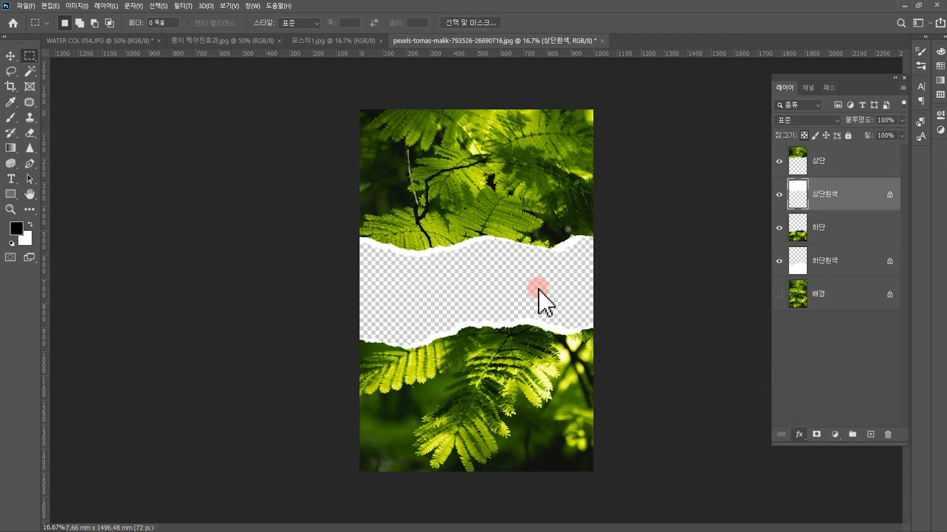
{"action": "left_click", "coordinate": [885, 235]}
{"action": "left_click_drag", "start_coordinate": [853, 229], "coordinate": [839, 285]}
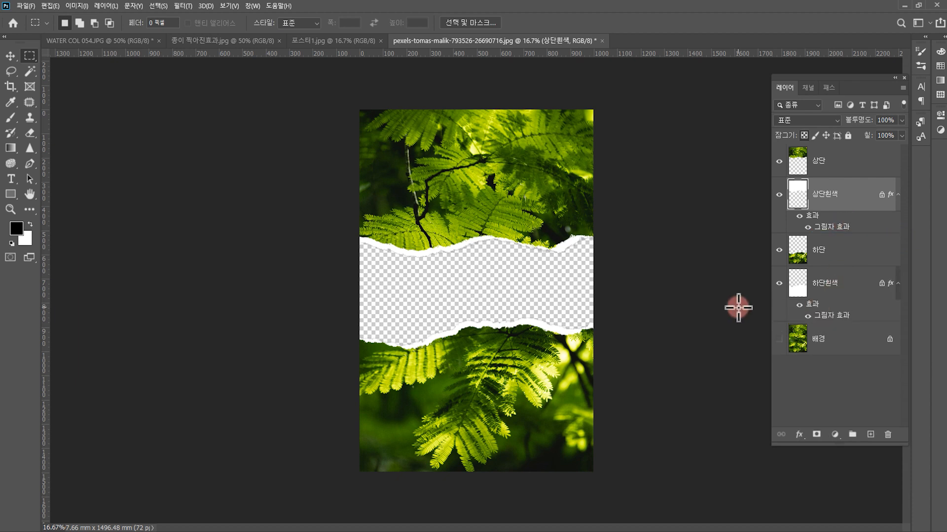
Step: Add a solid colour fill layer in green #1ce821 beneath 하단흰색 so it fills the torn gap
{"action": "left_click", "coordinate": [833, 287]}
{"action": "left_click", "coordinate": [870, 434]}
{"action": "left_click_drag", "start_coordinate": [822, 280], "coordinate": [829, 361]}
{"action": "left_click", "coordinate": [846, 427]}
{"action": "left_click", "coordinate": [846, 294]}
{"action": "left_click_drag", "start_coordinate": [688, 296], "coordinate": [689, 378]}
{"action": "left_click", "coordinate": [663, 302]}
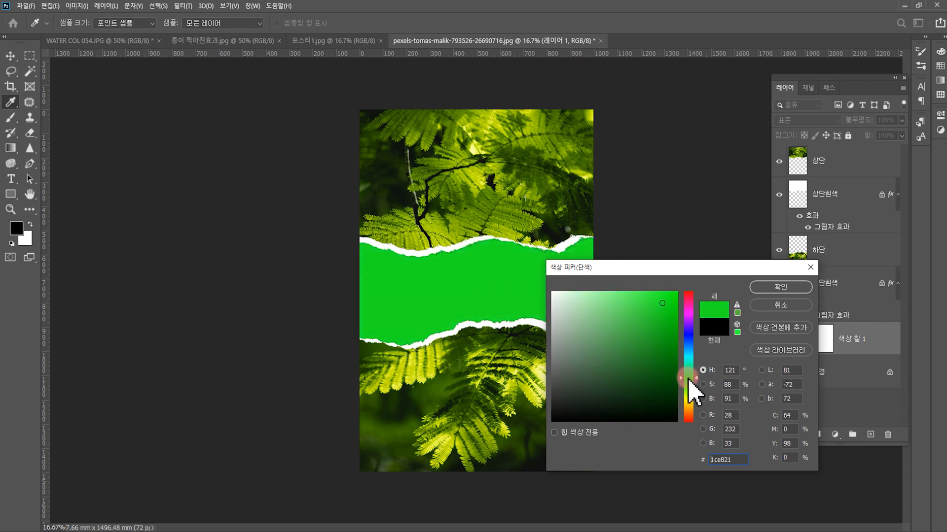
{"action": "left_click", "coordinate": [780, 287]}
Step: Add the text "주어진 환경속에서 최선을 다하는 하루" in the middle of the green gap and scale it up to about 137%
{"action": "left_click", "coordinate": [11, 178]}
{"action": "left_click", "coordinate": [463, 291]}
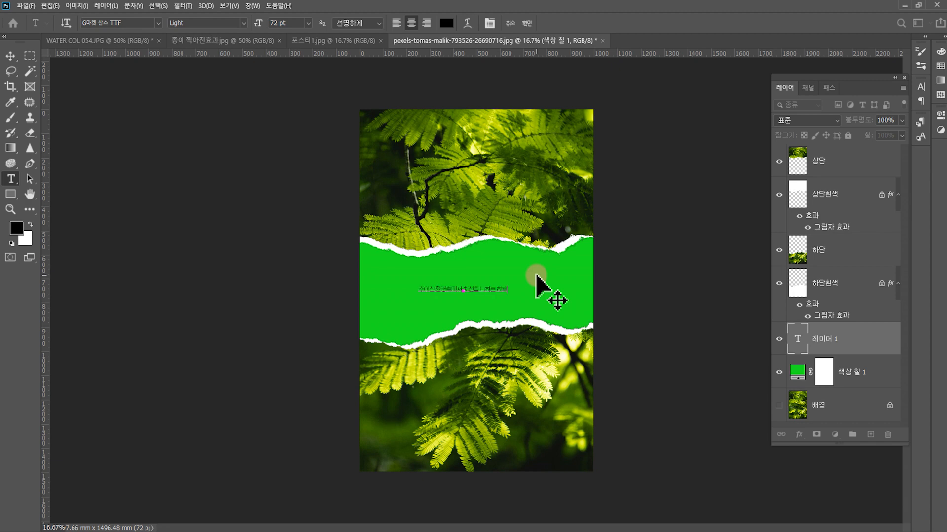
{"action": "key", "text": "ctrl+plus"}
{"action": "key", "text": "ctrl+plus"}
{"action": "key", "text": "ctrl+plus"}
{"action": "left_click_drag", "start_coordinate": [455, 283], "coordinate": [446, 283]}
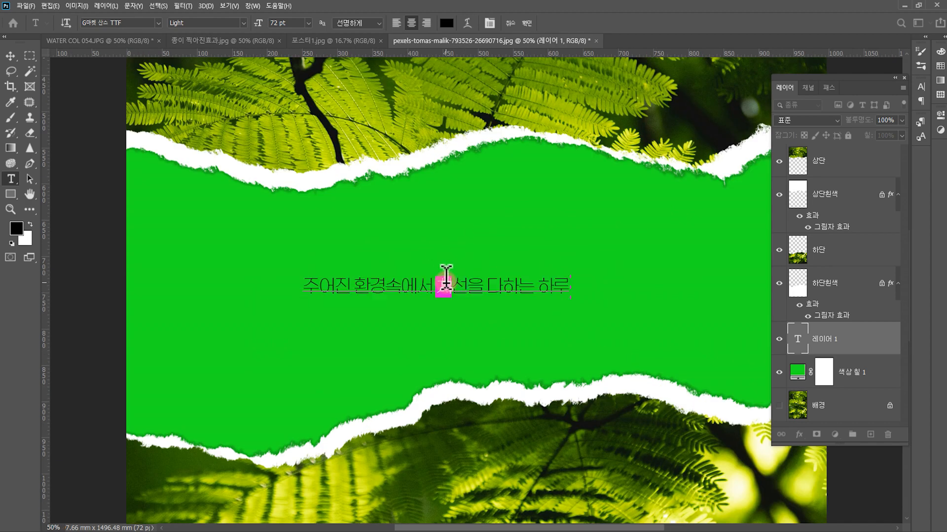
{"action": "left_click_drag", "start_coordinate": [567, 286], "coordinate": [707, 280]}
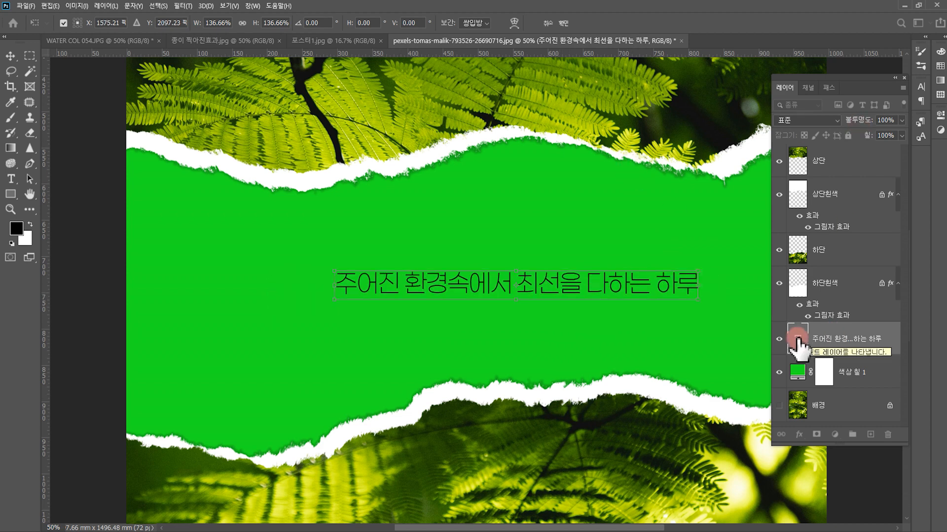
Step: Change the colour of the text line in the green gap
{"action": "left_click", "coordinate": [12, 180]}
{"action": "key", "text": "ctrl+minus"}
{"action": "left_click", "coordinate": [439, 23]}
{"action": "left_click", "coordinate": [663, 375]}
{"action": "left_click", "coordinate": [759, 289]}
Step: Shift the text line left to centre it in the green gap and enlarge it slightly
{"action": "left_click", "coordinate": [11, 56]}
{"action": "left_click_drag", "start_coordinate": [496, 286], "coordinate": [461, 285]}
{"action": "key", "text": "ctrl+t"}
{"action": "left_click_drag", "start_coordinate": [599, 296], "coordinate": [610, 297]}
Step: Change the text line's font family and try different font weights for it
{"action": "left_click", "coordinate": [11, 179]}
{"action": "left_click", "coordinate": [185, 42]}
{"action": "left_click", "coordinate": [158, 23]}
{"action": "left_click", "coordinate": [164, 31]}
{"action": "left_click", "coordinate": [243, 22]}
{"action": "left_click", "coordinate": [232, 75]}
{"action": "left_click", "coordinate": [243, 22]}
{"action": "left_click", "coordinate": [225, 54]}
{"action": "left_click", "coordinate": [243, 22]}
{"action": "left_click", "coordinate": [232, 64]}
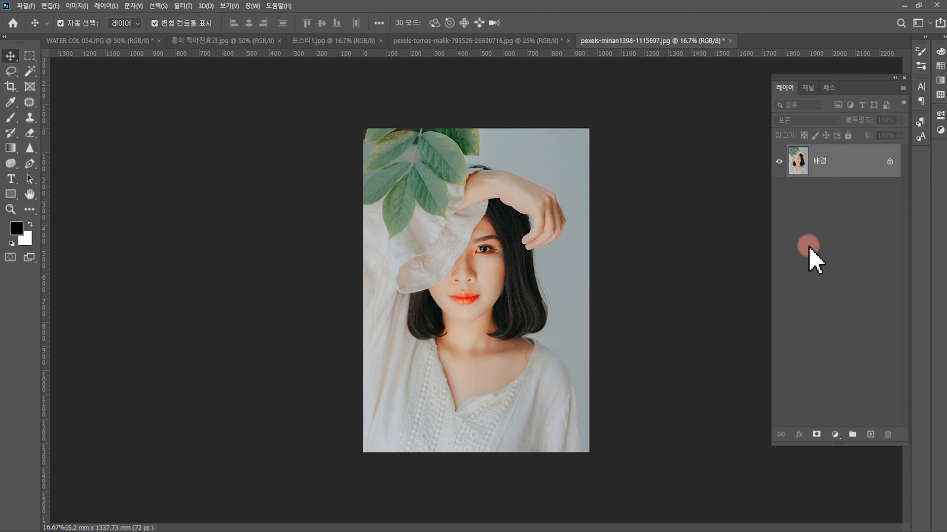
Step: Duplicate the portrait's background layer, hide the original and add an empty layer above the copy
{"action": "left_click", "coordinate": [820, 163]}
{"action": "key", "text": "ctrl+j"}
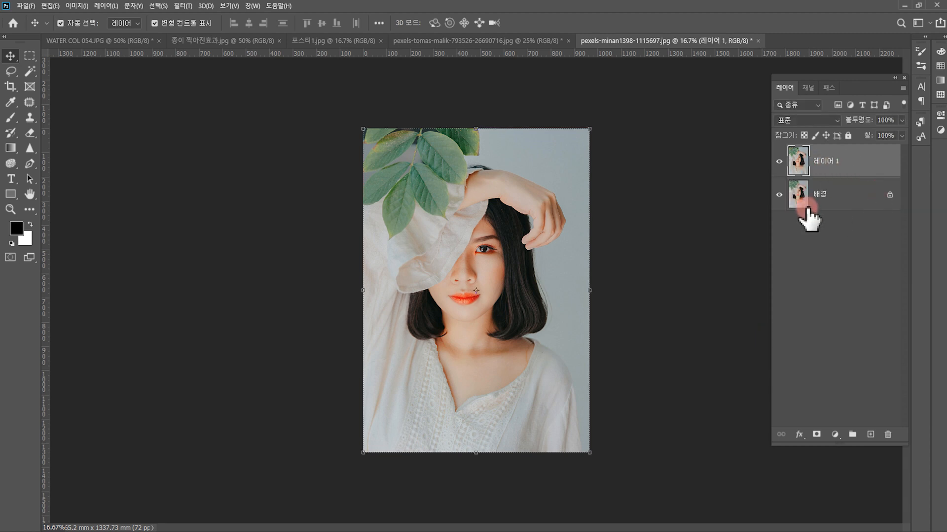
{"action": "left_click", "coordinate": [778, 195]}
{"action": "left_click", "coordinate": [870, 435]}
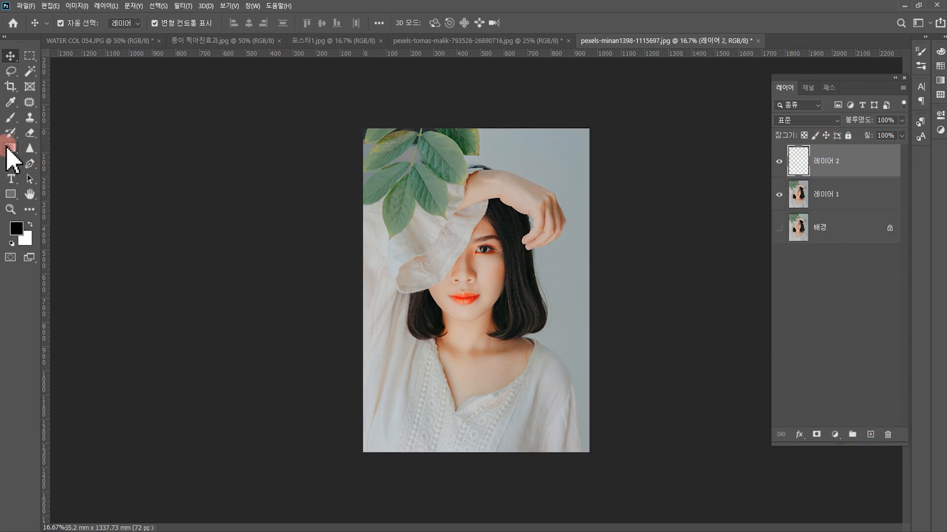
Step: Choose the 2065 px torn-paper brush from the Tom Paper Brushes 3 set
{"action": "left_click", "coordinate": [10, 120]}
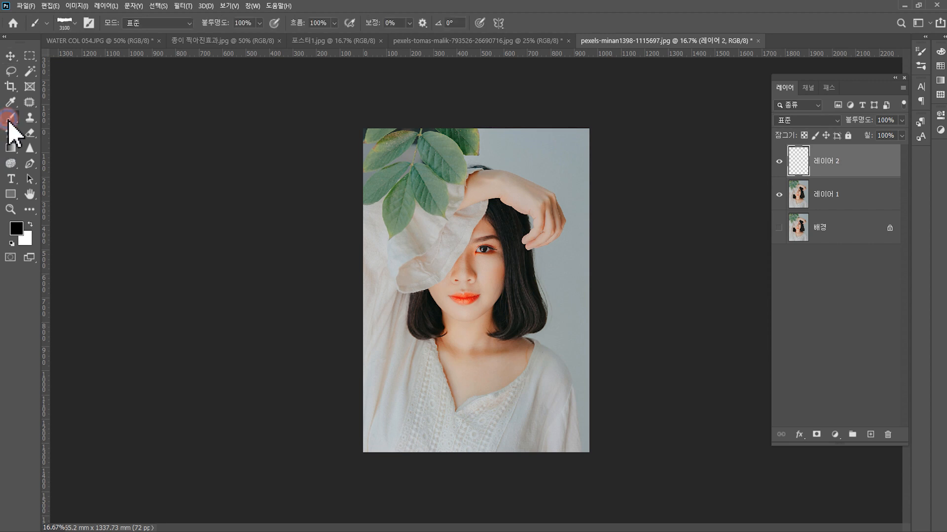
{"action": "left_click", "coordinate": [65, 24]}
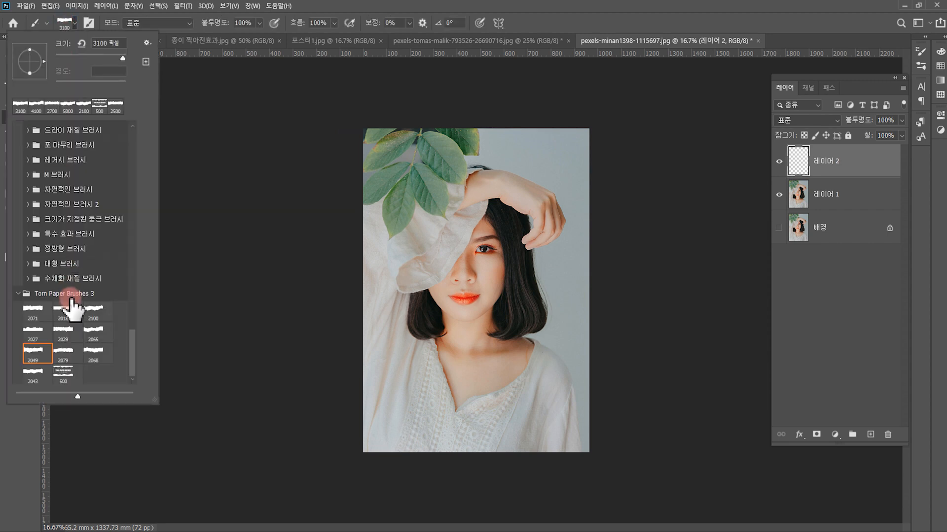
{"action": "left_click", "coordinate": [90, 334]}
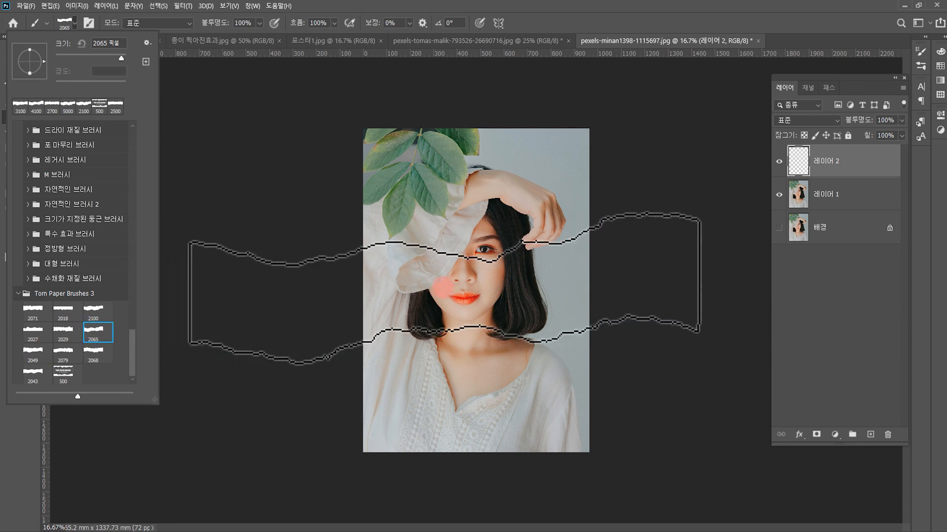
{"action": "left_click", "coordinate": [462, 298]}
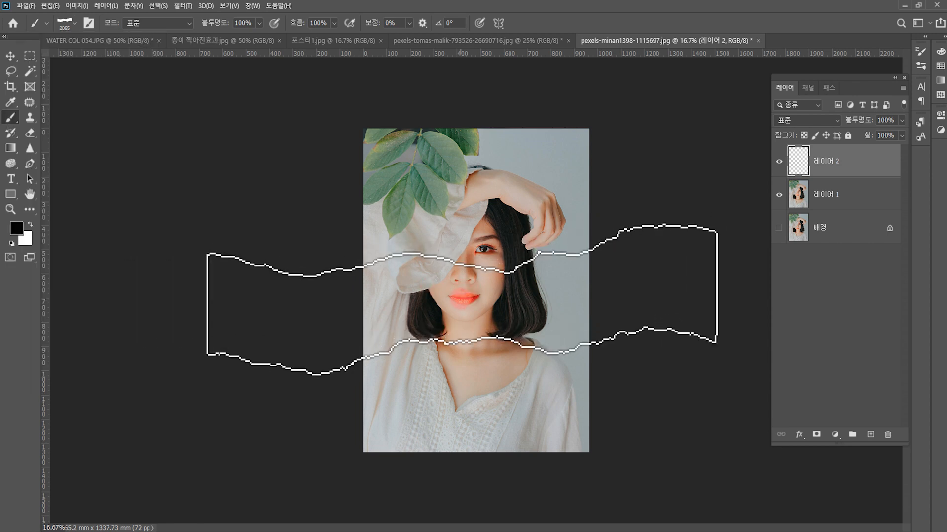
Step: Enlarge the brush to 3000 px and stamp a black torn band across the lower face on 레이어 2
{"action": "key", "text": "bracketright"}
{"action": "key", "text": "bracketright"}
{"action": "key", "text": "bracketright"}
{"action": "key", "text": "bracketright"}
{"action": "key", "text": "bracketright"}
{"action": "key", "text": "bracketright"}
{"action": "key", "text": "bracketright"}
{"action": "key", "text": "bracketright"}
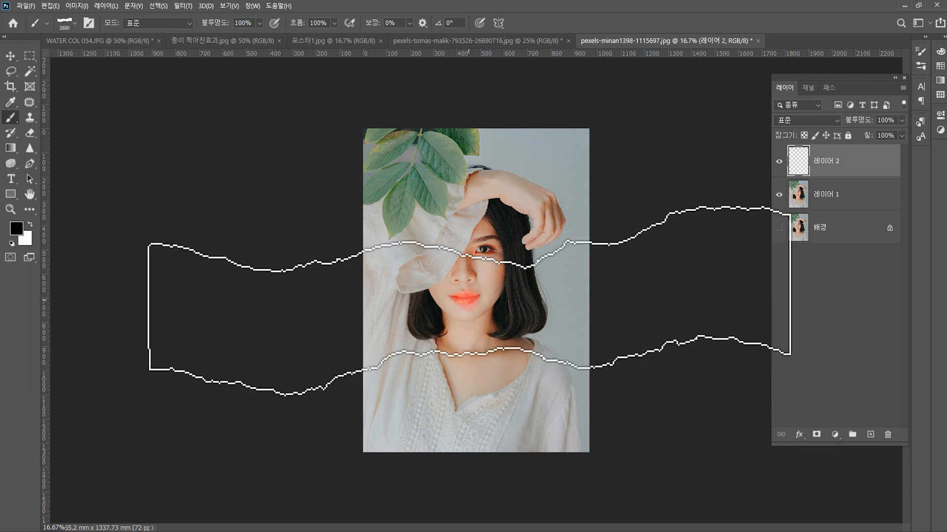
{"action": "key", "text": "bracketright"}
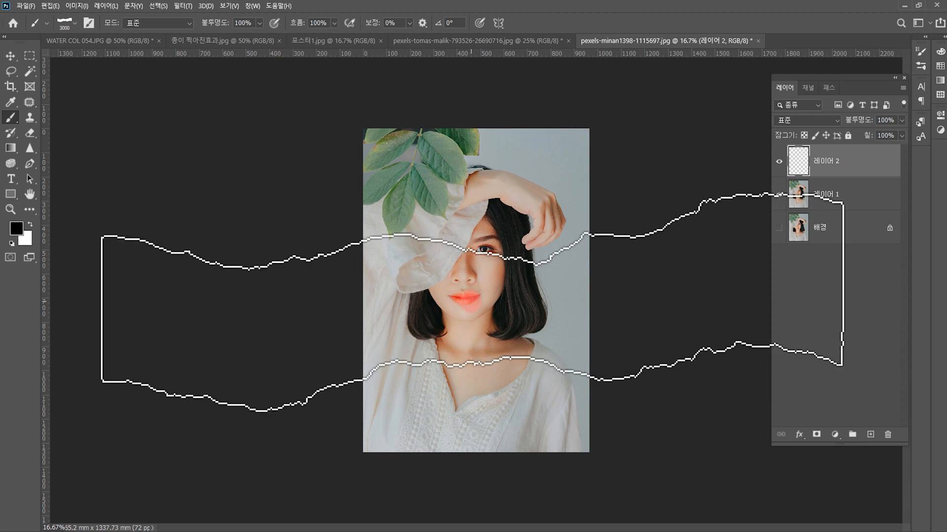
{"action": "left_click", "coordinate": [471, 301]}
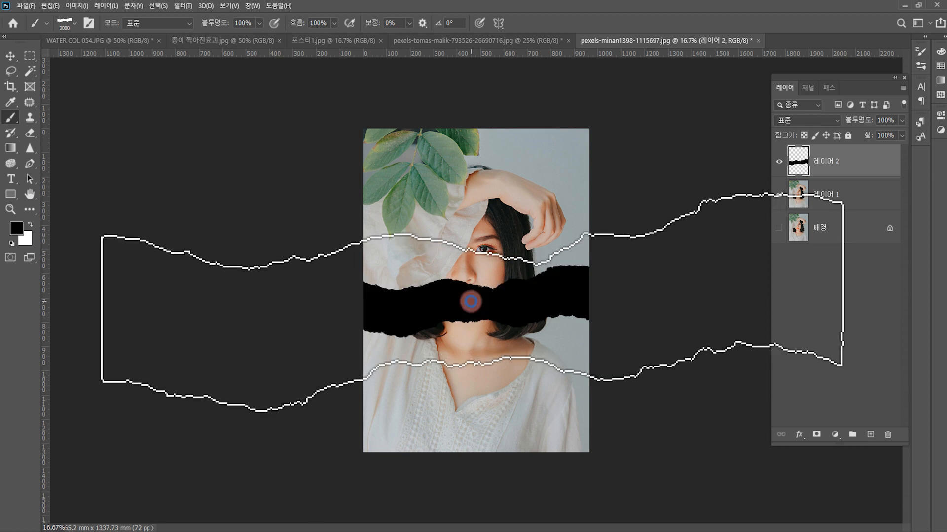
Step: Select the rectangle from the middle of the black band down to the image's lower edge and fill it with black
{"action": "left_click", "coordinate": [798, 165], "text": "ctrl"}
{"action": "key", "text": "ctrl+d"}
{"action": "left_click", "coordinate": [29, 55]}
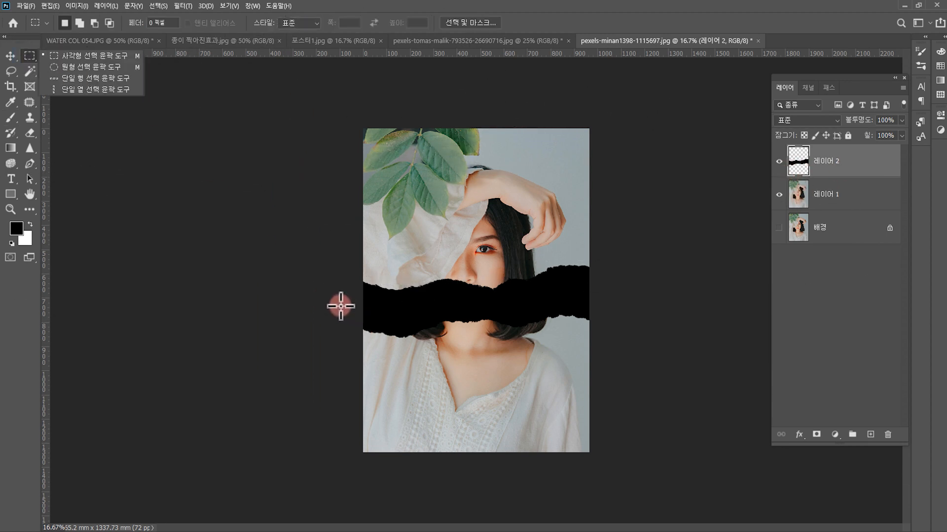
{"action": "left_click_drag", "start_coordinate": [341, 301], "coordinate": [656, 480]}
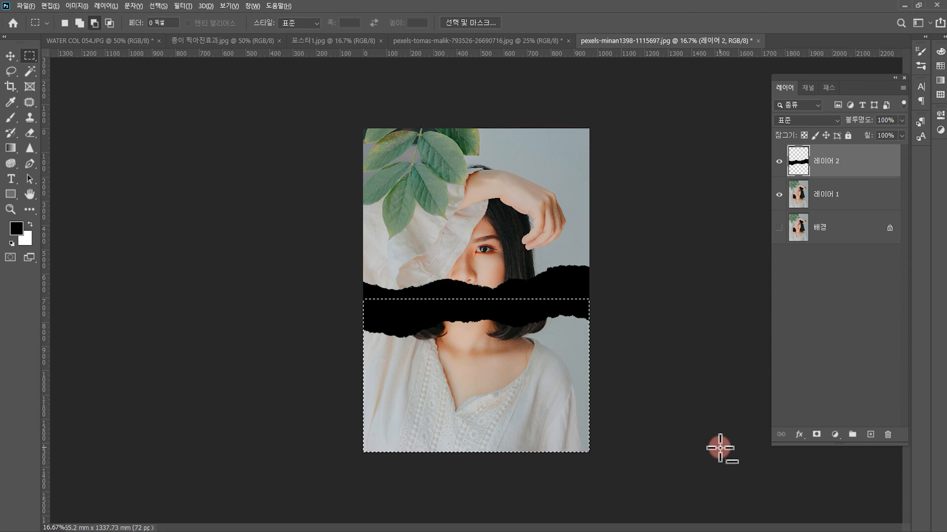
{"action": "key", "text": "alt+BackSpace"}
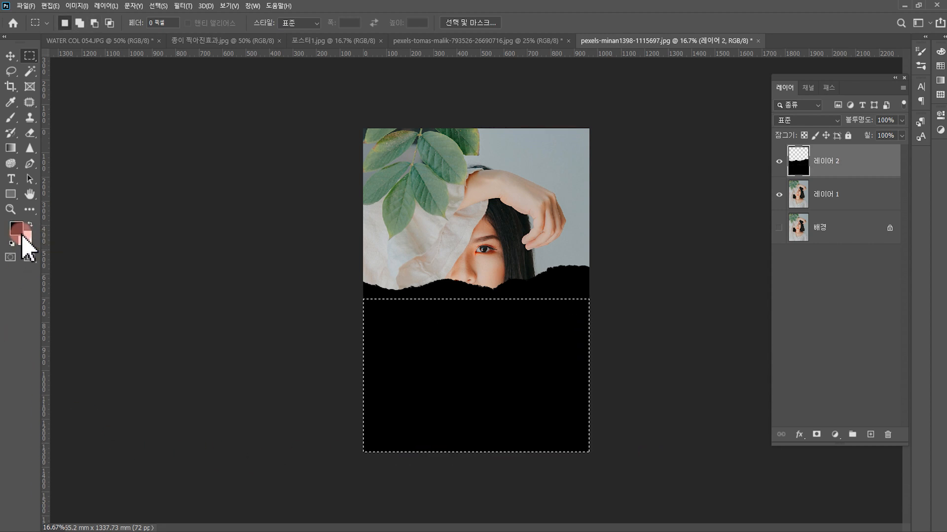
{"action": "left_click", "coordinate": [696, 447]}
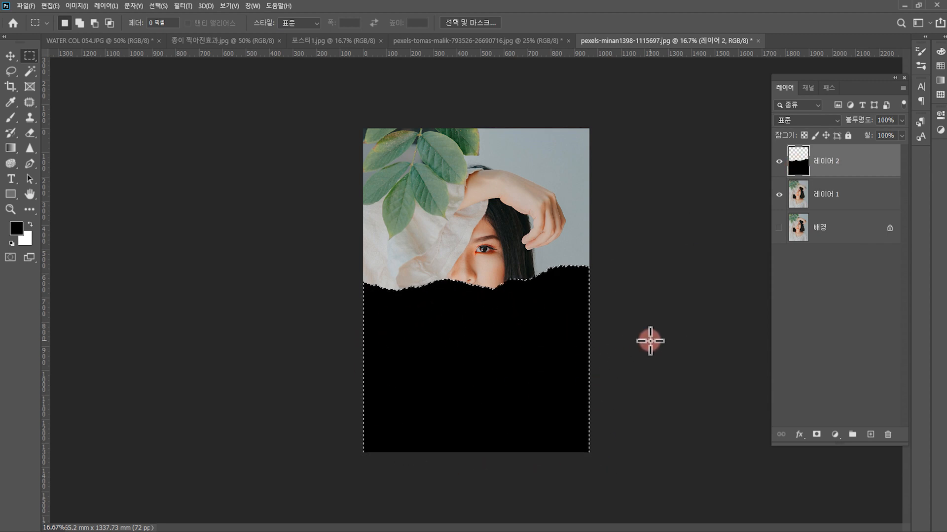
Step: Delete the black shape's layer while keeping its outline selected, and cut the portrait's lower part onto a new layer
{"action": "left_click_drag", "start_coordinate": [792, 161], "coordinate": [888, 435]}
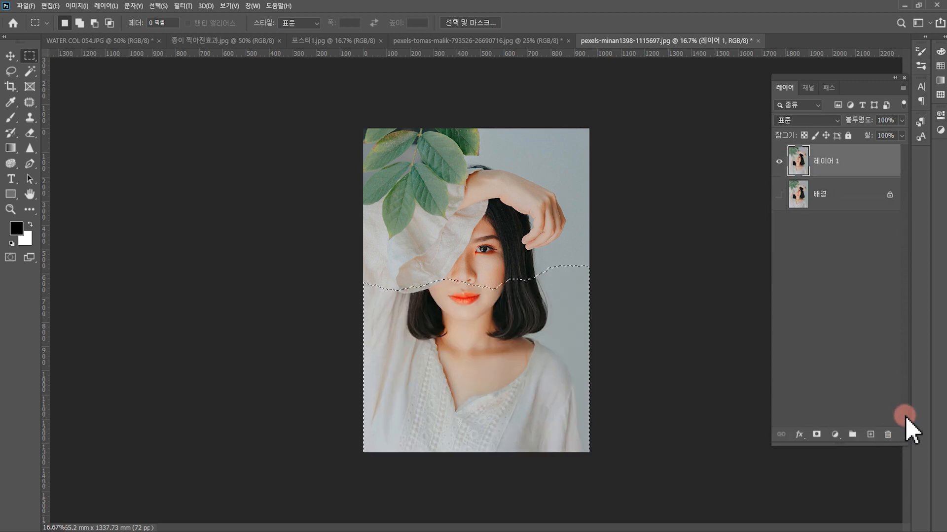
{"action": "key", "text": "ctrl+shift+j"}
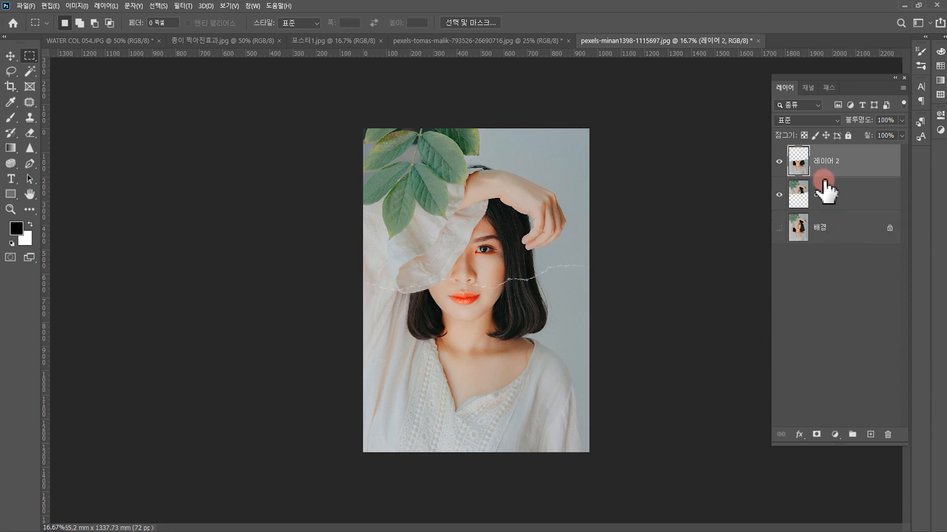
{"action": "left_click", "coordinate": [779, 162]}
{"action": "left_click", "coordinate": [779, 162]}
{"action": "left_click", "coordinate": [780, 195]}
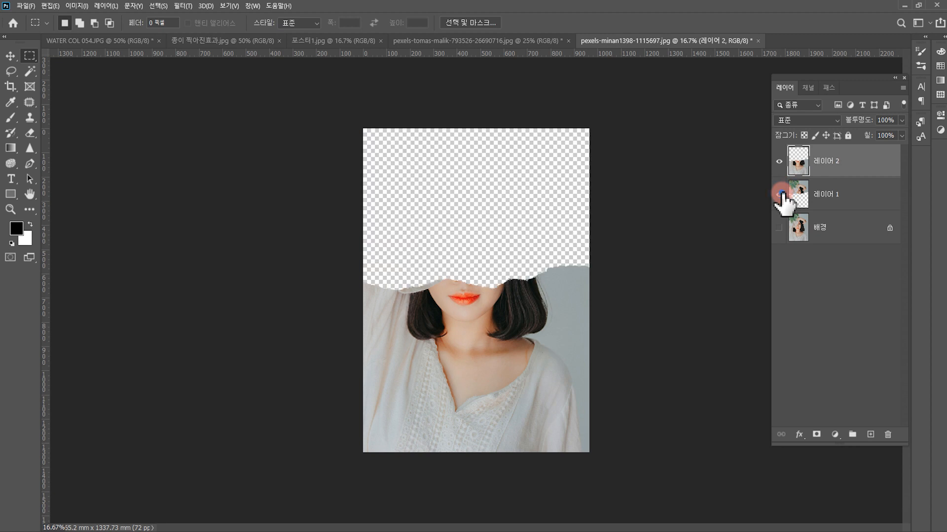
{"action": "left_click", "coordinate": [779, 195]}
Step: Move the upper portrait piece up slightly to open the tear and rotate it by -1.10°
{"action": "left_click", "coordinate": [799, 162]}
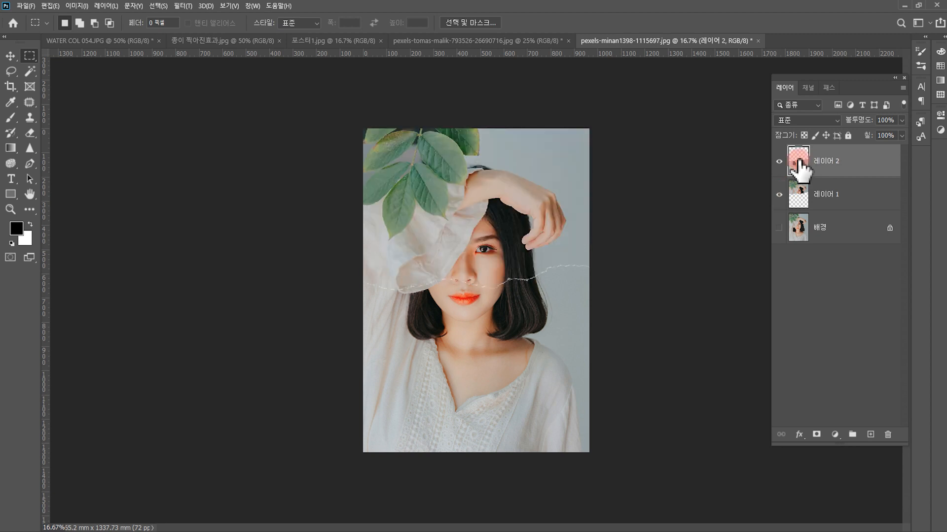
{"action": "key", "text": "ctrl+t"}
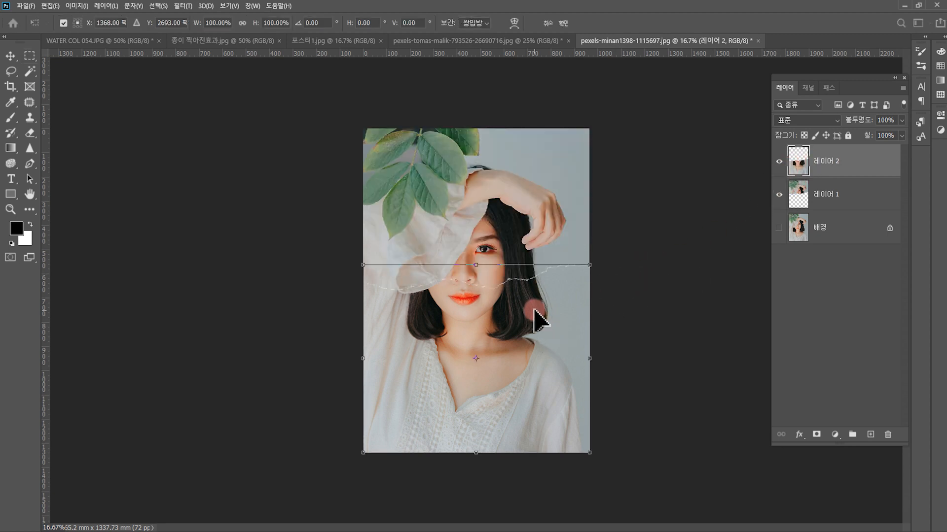
{"action": "left_click", "coordinate": [11, 56]}
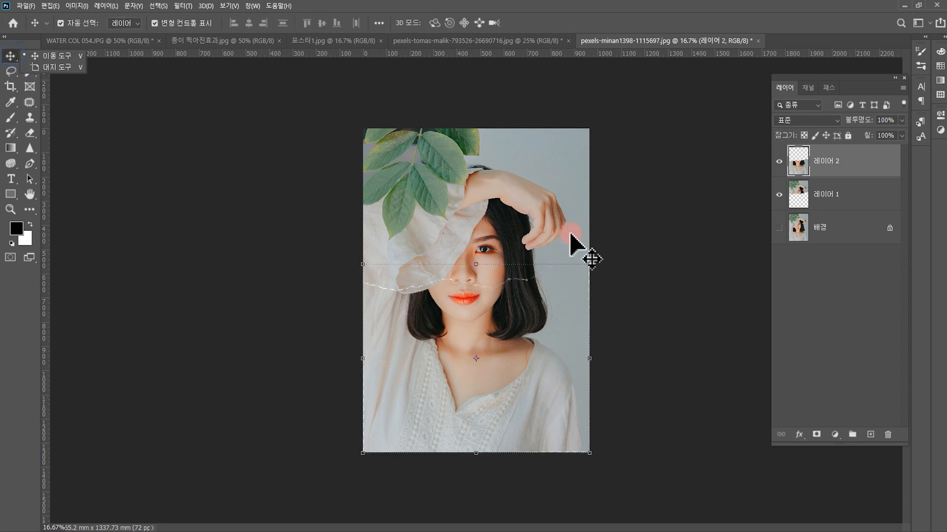
{"action": "left_click", "coordinate": [547, 229]}
{"action": "mouse_move", "coordinate": [547, 229]}
{"action": "left_mouse_down"}
{"action": "mouse_move", "coordinate": [545, 210]}
{"action": "mouse_move", "coordinate": [554, 232]}
{"action": "left_mouse_up"}
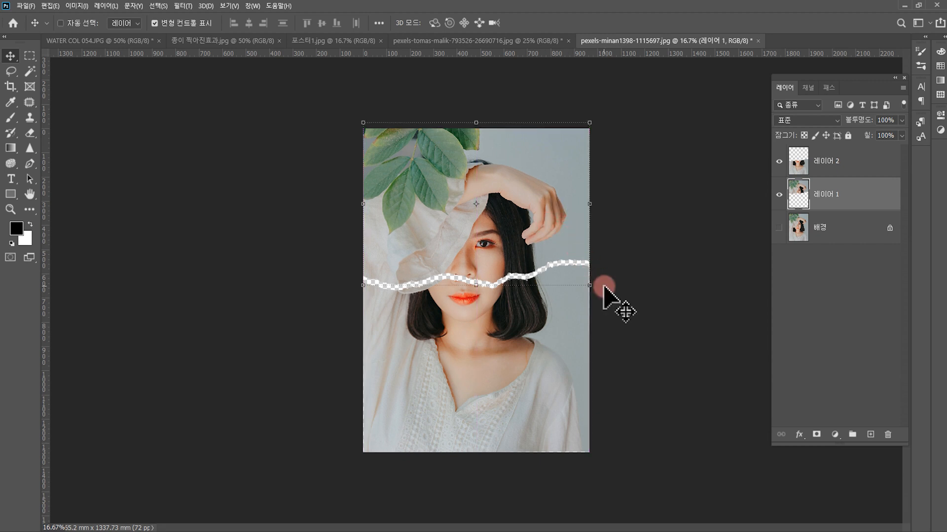
{"action": "left_click", "coordinate": [599, 268]}
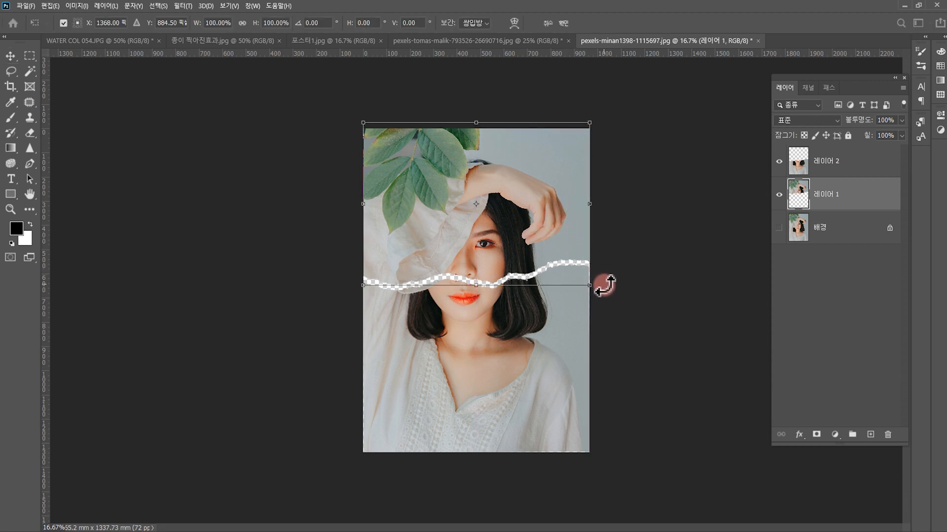
{"action": "left_click_drag", "start_coordinate": [602, 292], "coordinate": [601, 290]}
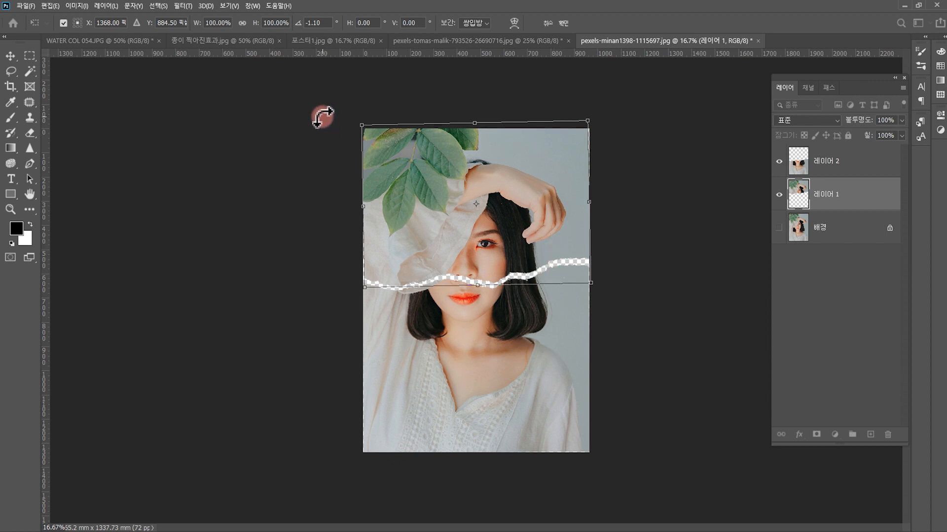
{"action": "key", "text": "Return"}
Step: Scale both portrait pieces together to 59.88% and position them near the centre of the canvas
{"action": "left_click", "coordinate": [482, 376], "text": "shift"}
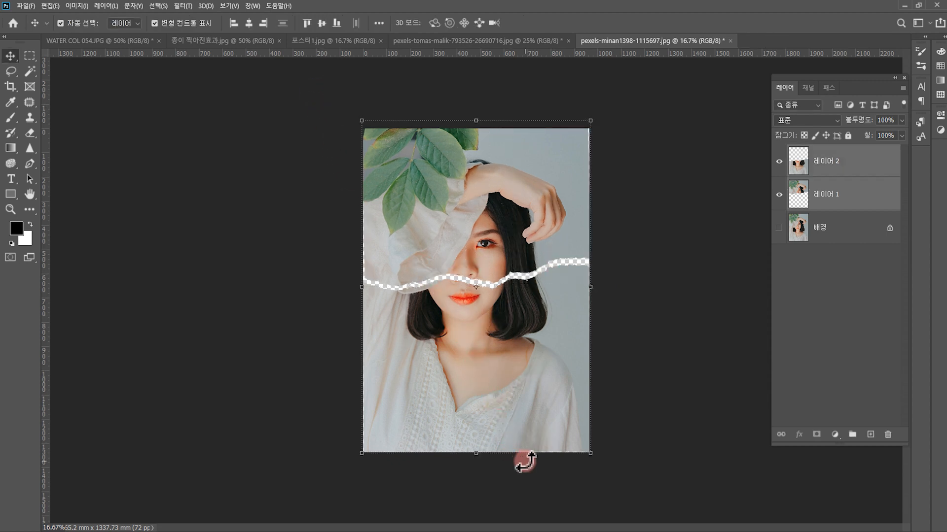
{"action": "left_click_drag", "start_coordinate": [590, 453], "coordinate": [518, 358]}
{"action": "left_click_drag", "start_coordinate": [469, 327], "coordinate": [495, 363]}
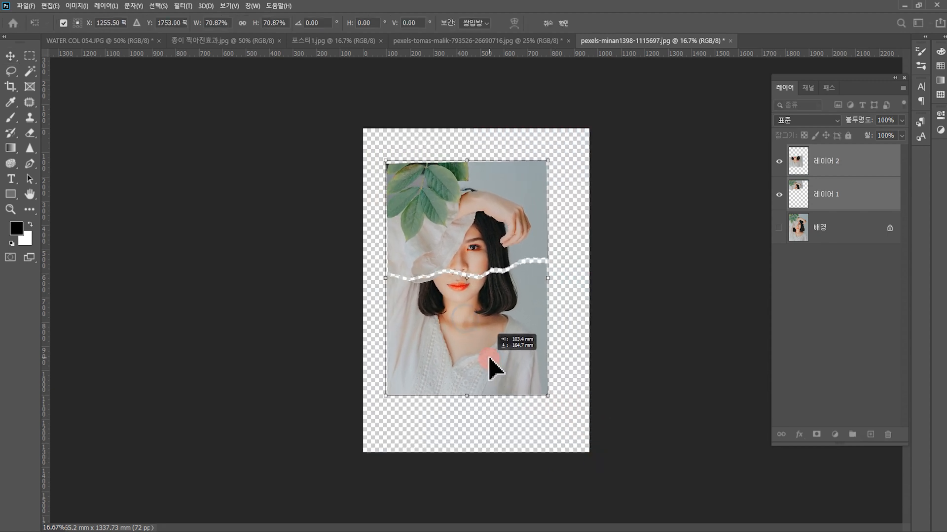
{"action": "left_click_drag", "start_coordinate": [545, 397], "coordinate": [524, 363]}
{"action": "left_click_drag", "start_coordinate": [459, 341], "coordinate": [487, 363]}
{"action": "left_click", "coordinate": [583, 377]}
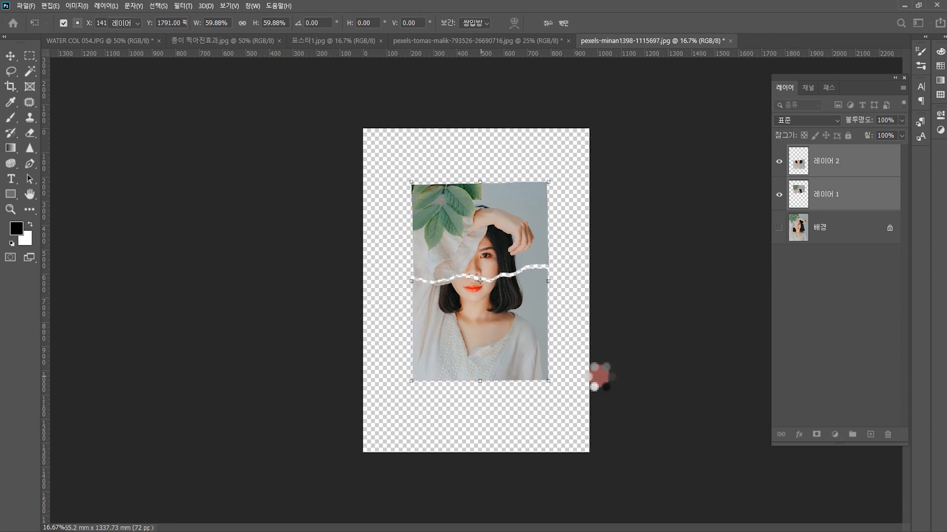
Step: Offset the lower portrait piece slightly to the left of the upper one and select the 레이어 1 layer
{"action": "key", "text": "ctrl+plus"}
{"action": "key", "text": "ctrl+plus"}
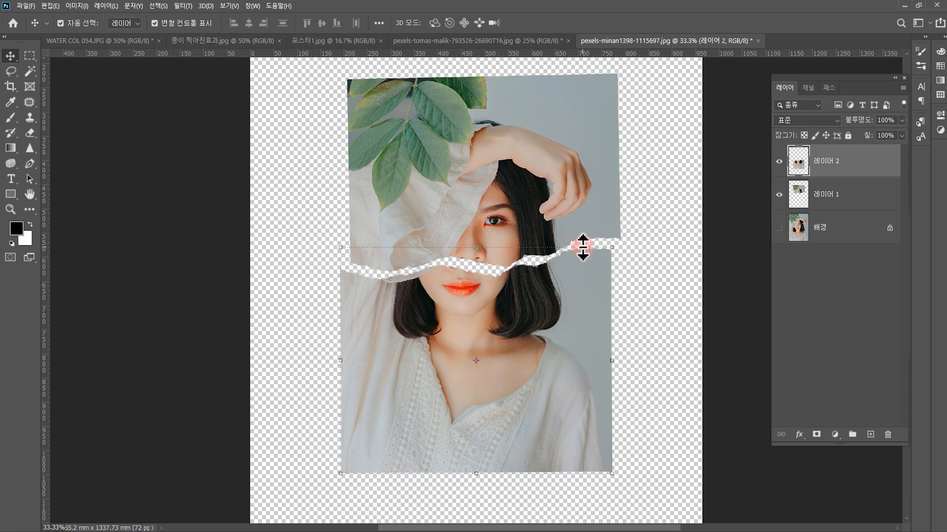
{"action": "left_click", "coordinate": [799, 194]}
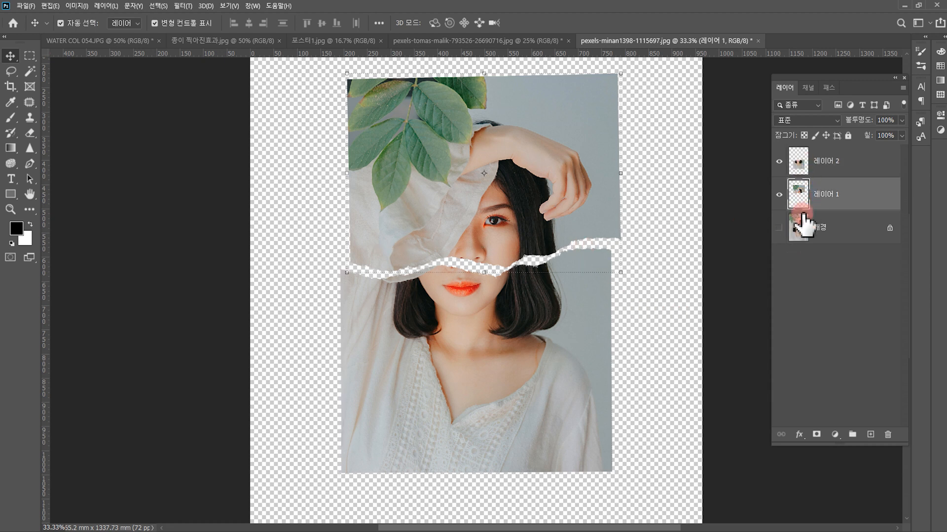